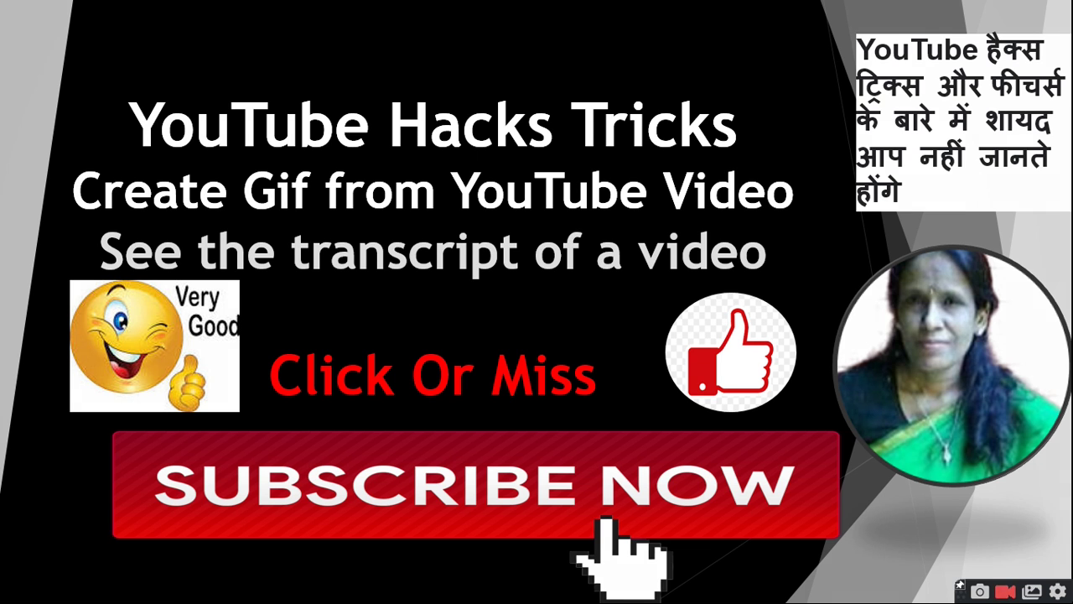
Advance the slideshow to the 'Create a GIF from a YouTube video' slide.
key(Right)
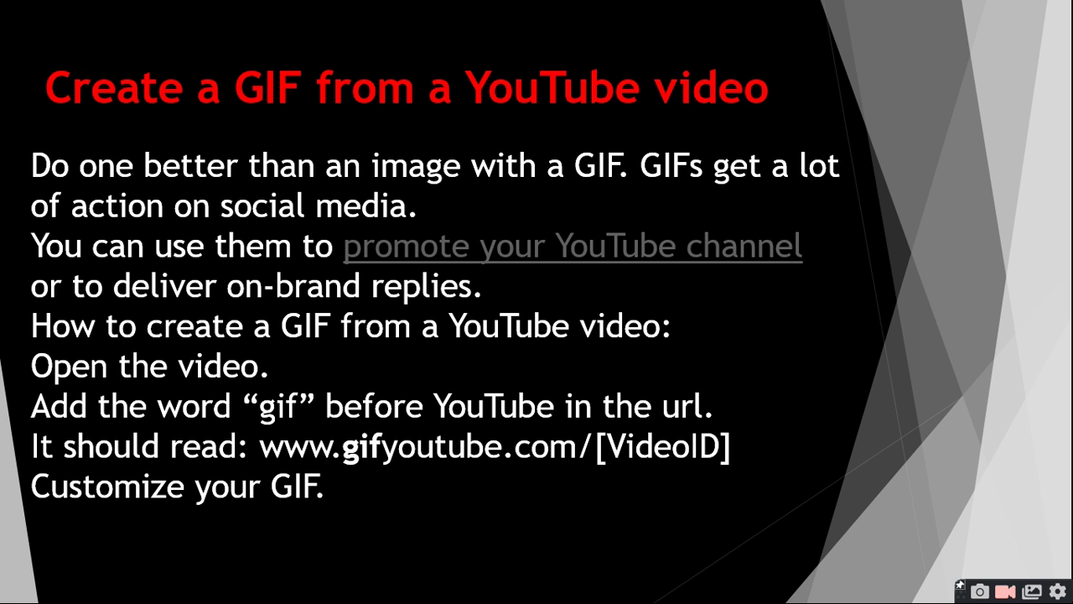
Move on to the 'See the transcript of a video' slide, then end the slideshow.
click(561, 322)
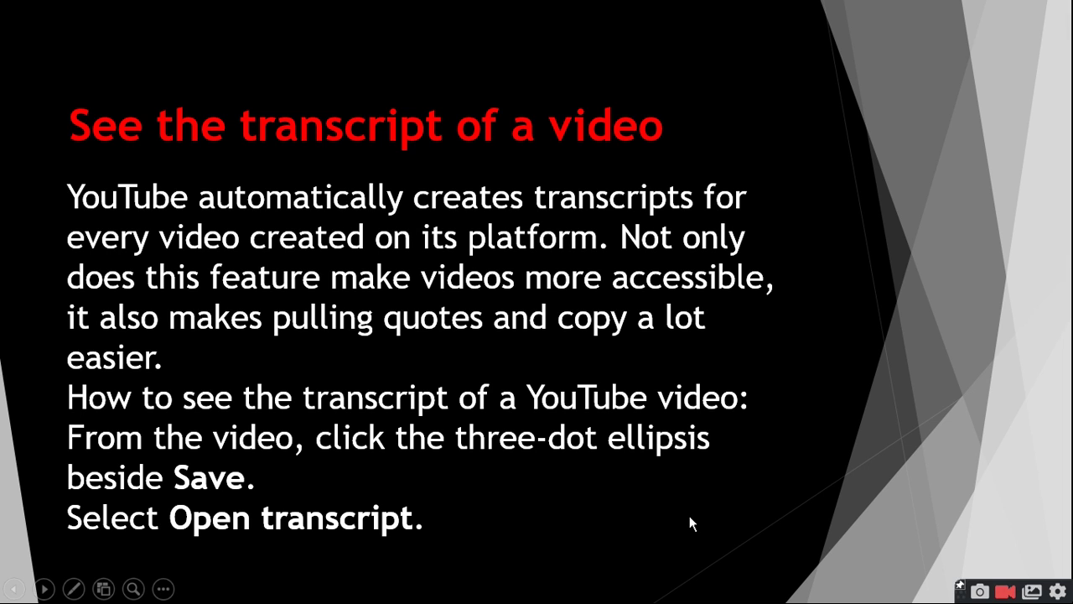
key(Escape)
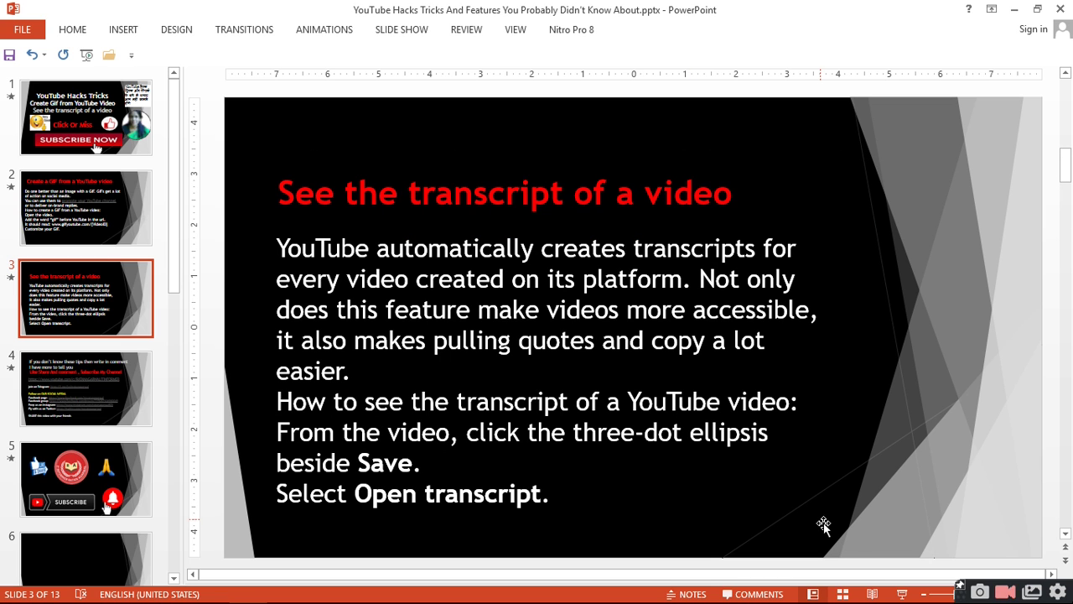
Bring Chrome forward and open YouTube Studio's Channel content list of uploads.
mouse_move(500, 590)
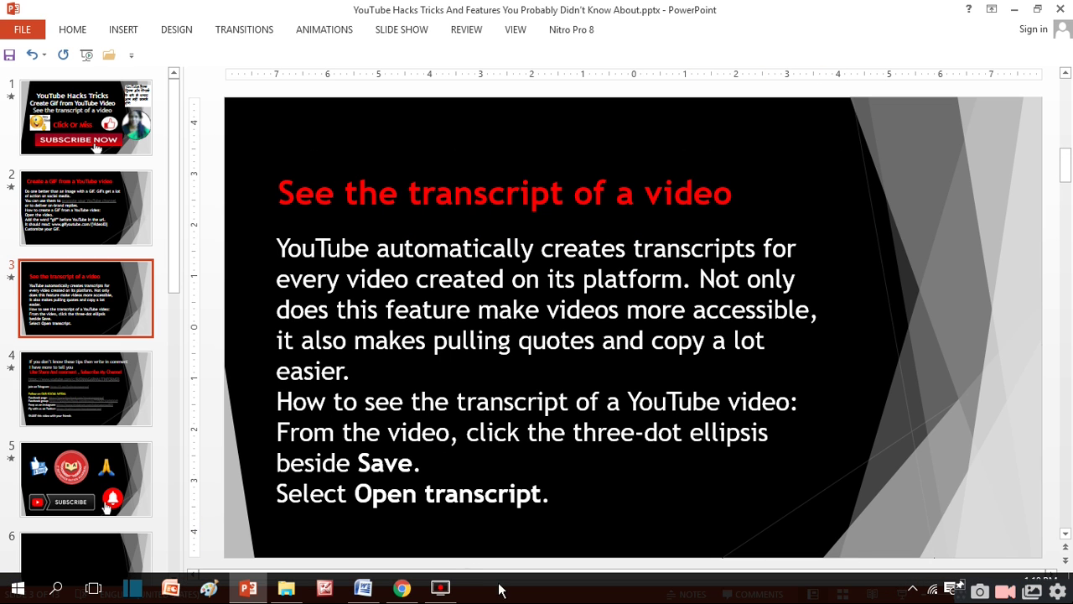
click(403, 590)
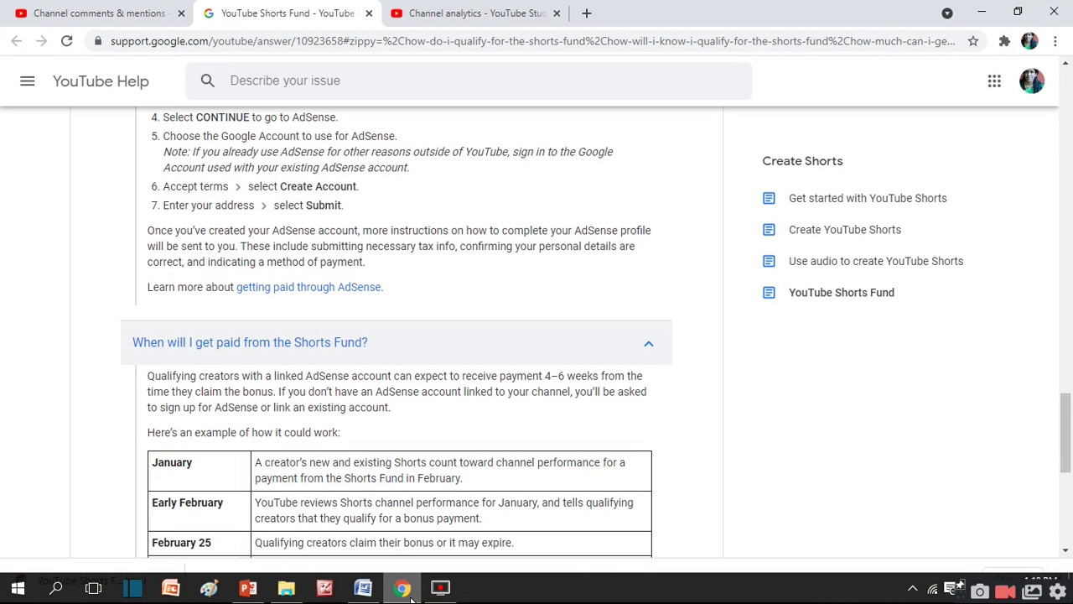
click(47, 10)
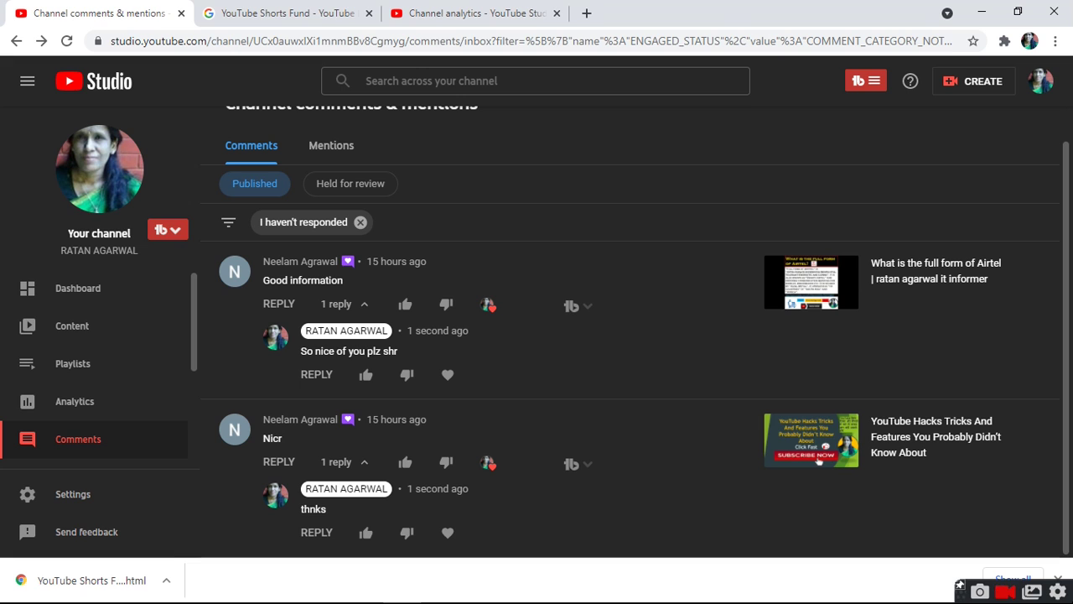
click(14, 46)
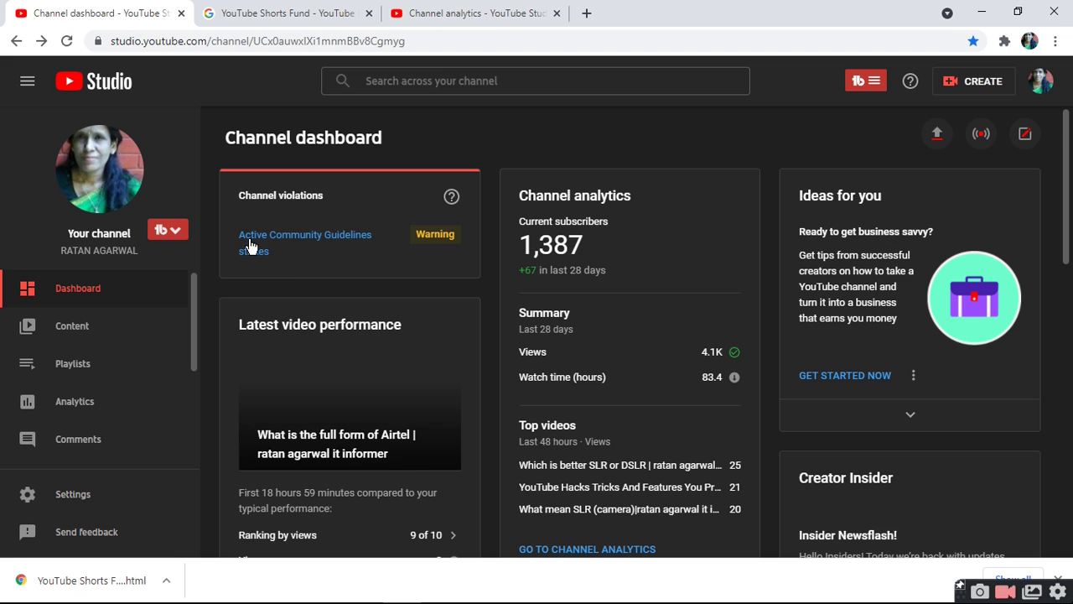
click(80, 336)
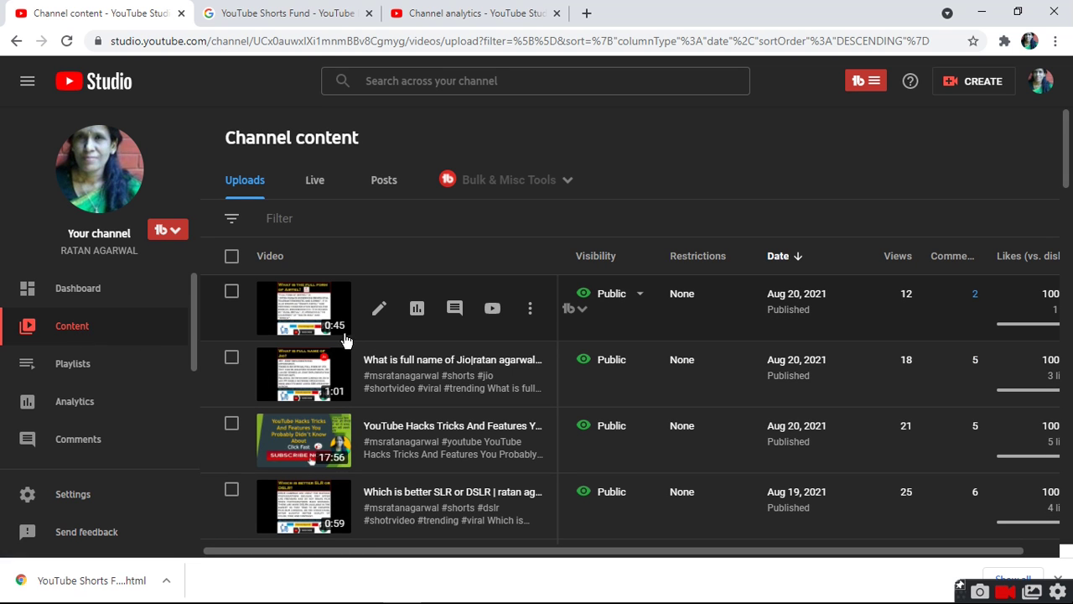
Open the Airtel short on YouTube and prefix 'gif' to 'youtube' in its URL.
click(492, 311)
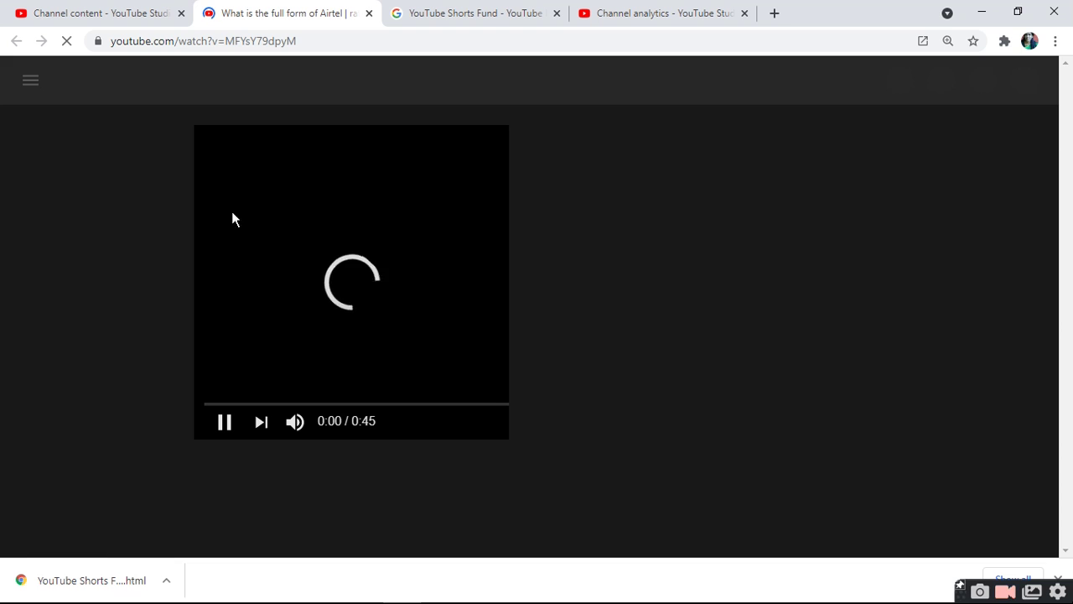
click(112, 41)
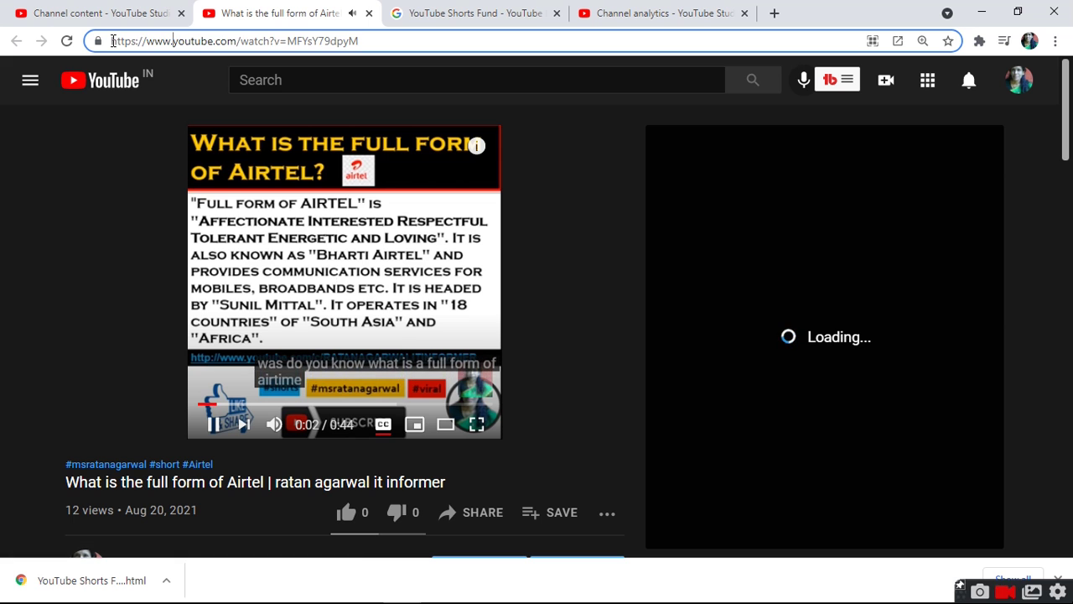
text(gi)
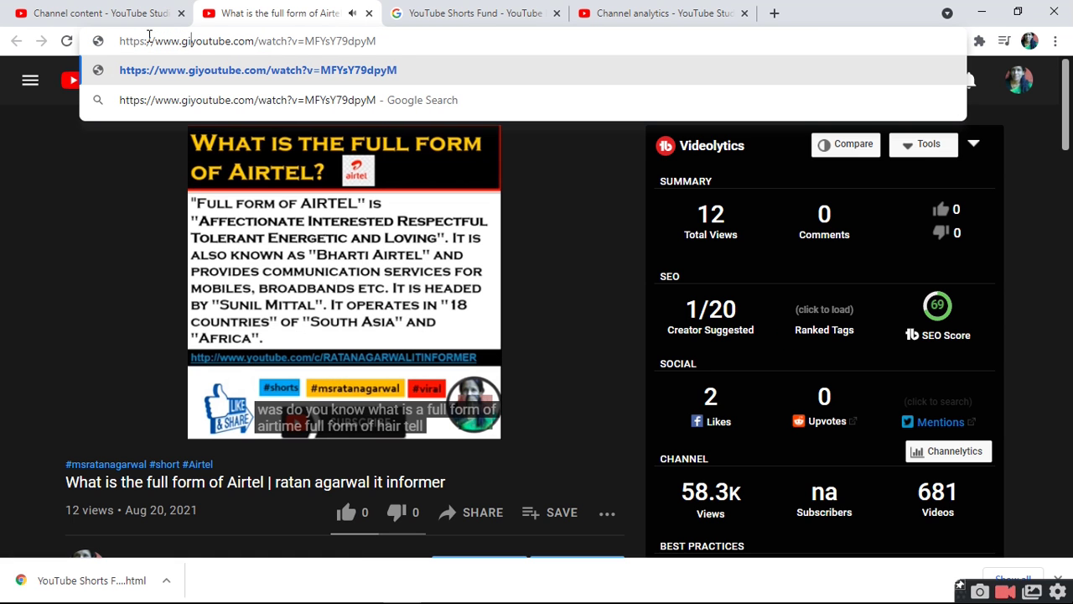
text(f)
key(Return)
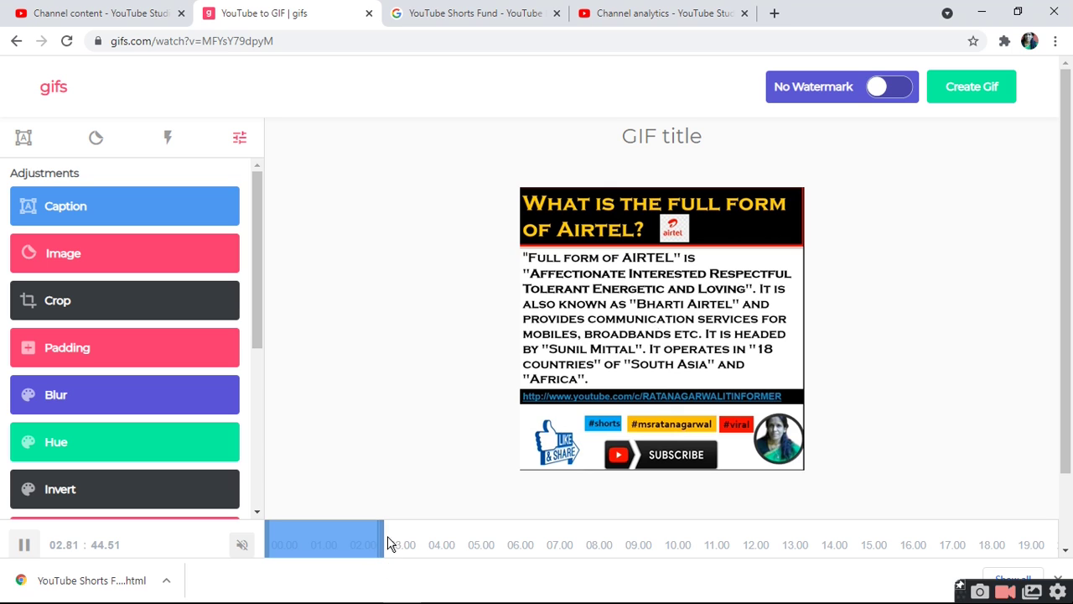
Extend the GIF's clip range to about 11 seconds, create it, and focus the title field.
mouse_move(382, 534)
mouse_down()
mouse_move(929, 529)
mouse_move(1034, 537)
mouse_up()
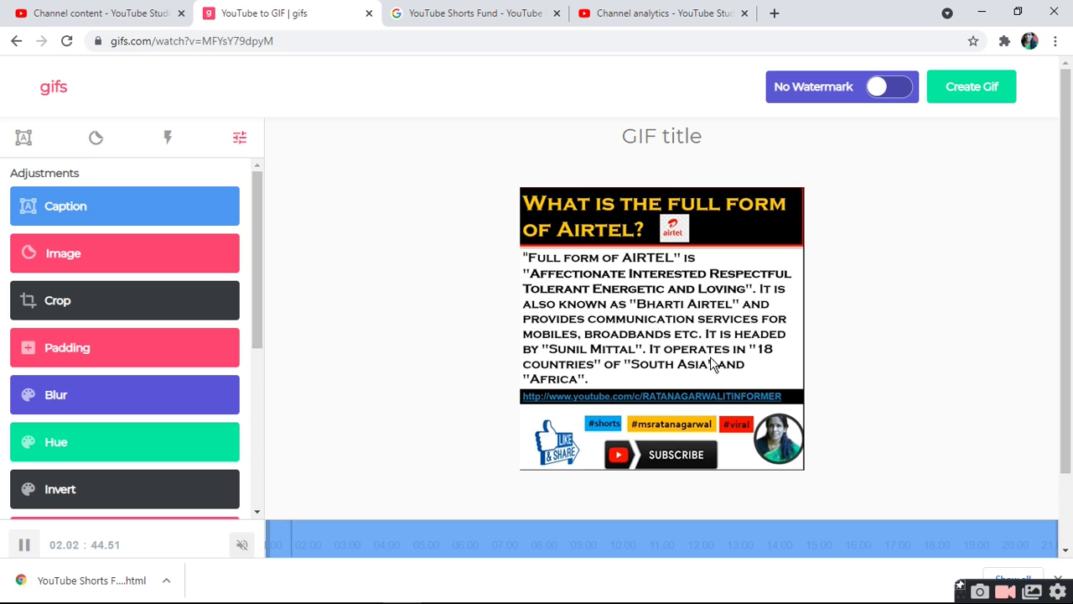
click(938, 84)
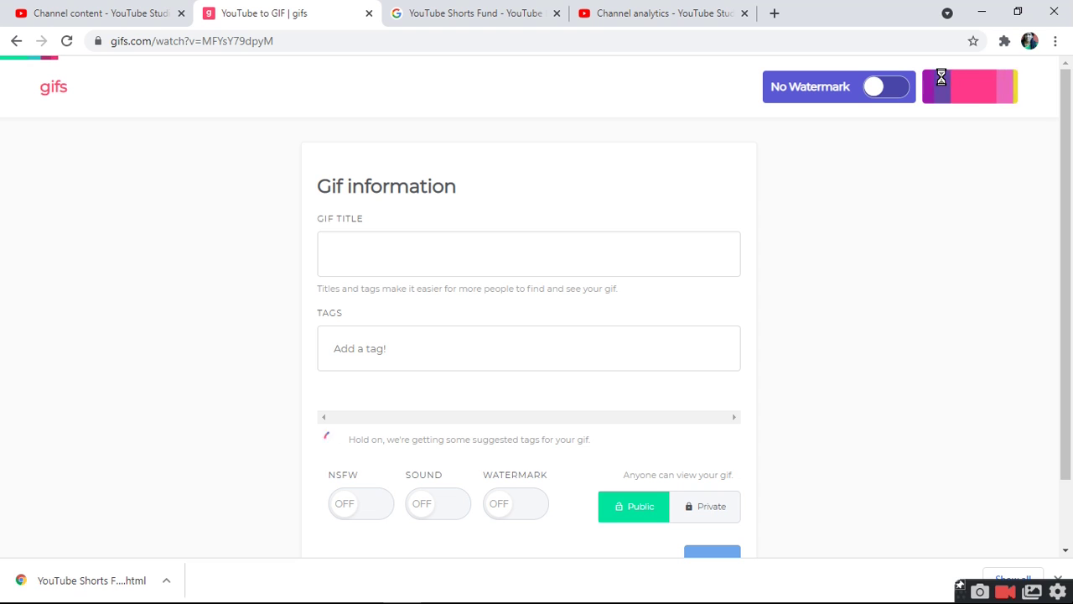
click(347, 250)
Open the Airtel short's Video details in Studio, select its title, and return to gifs.com.
click(101, 13)
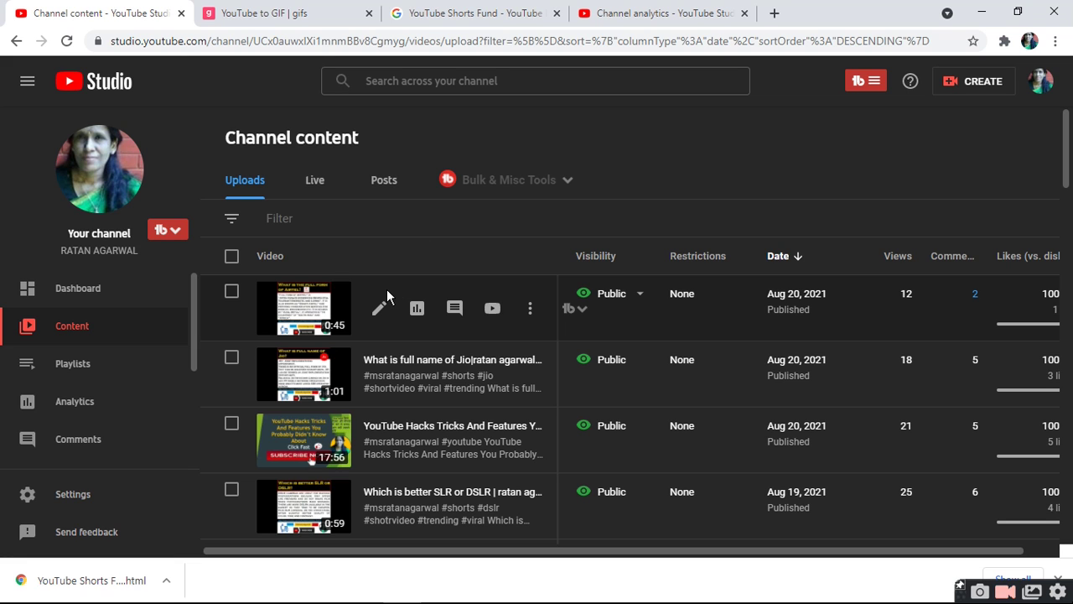
click(380, 311)
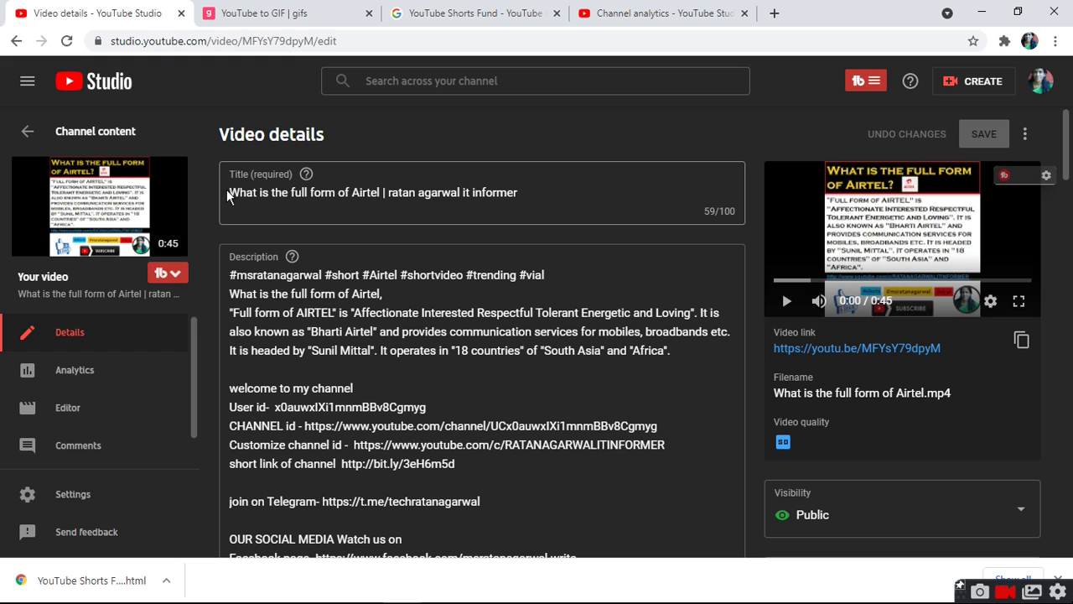
drag(229, 192, 379, 192)
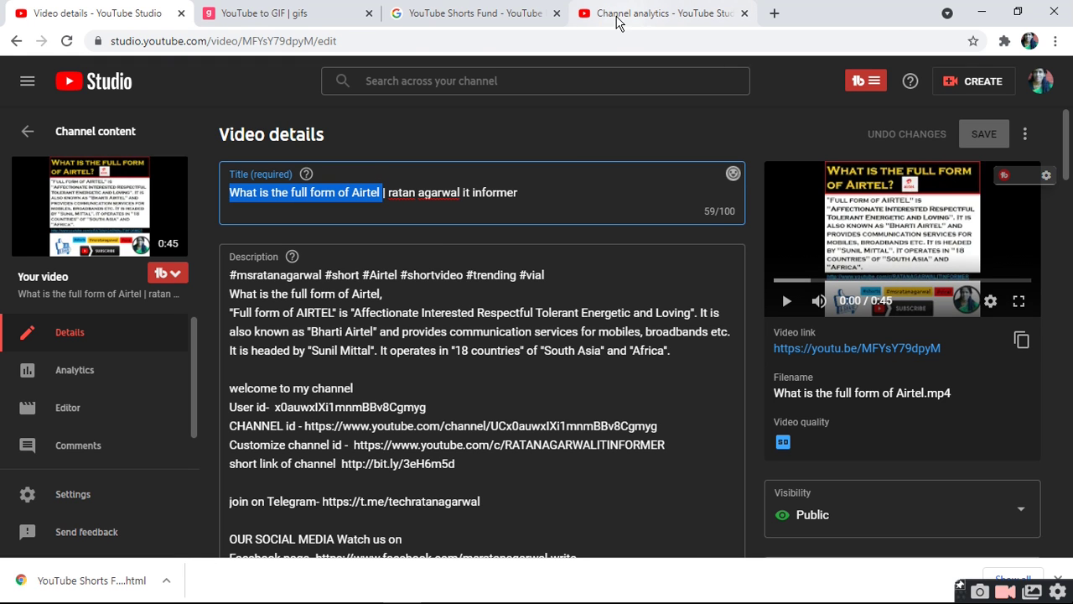
click(537, 16)
click(658, 13)
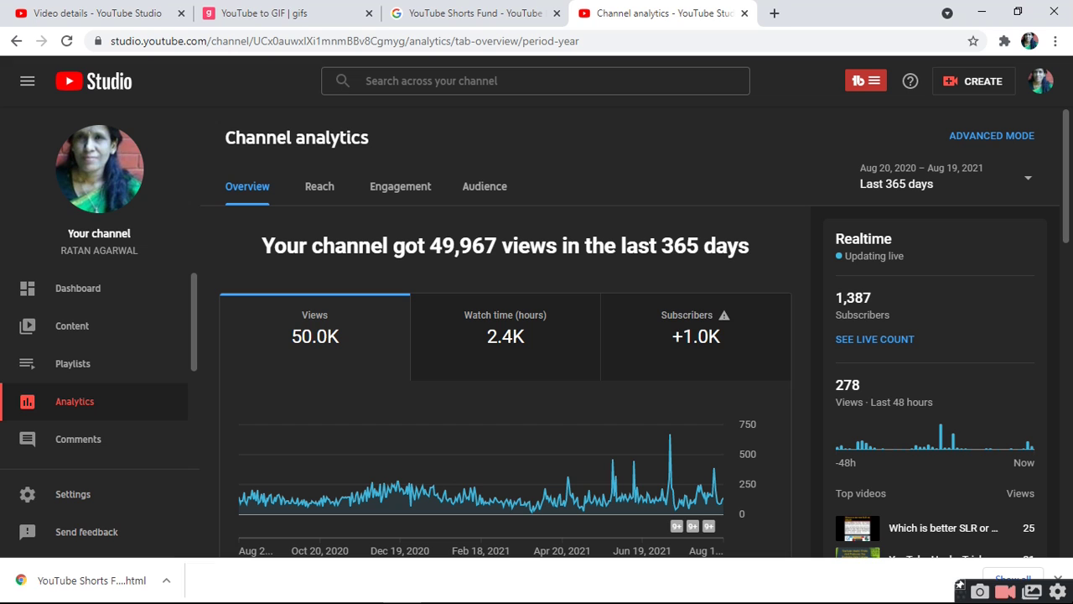
click(279, 15)
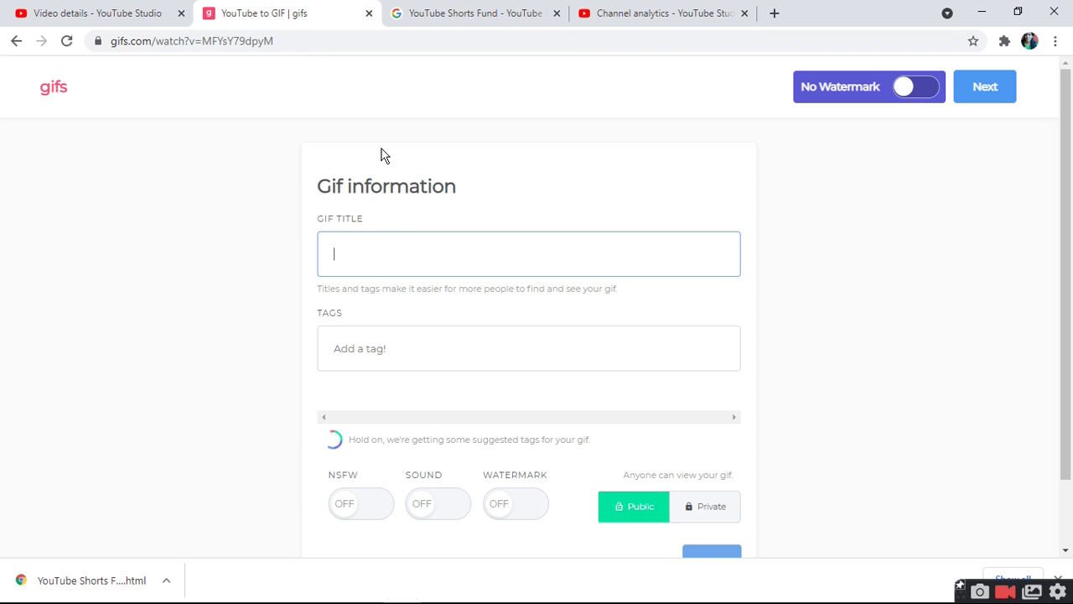
Title the GIF 'What is the full form of Airtel' and tag it '#shorts #Airtel #Shortvideo #viral #trending'.
click(372, 254)
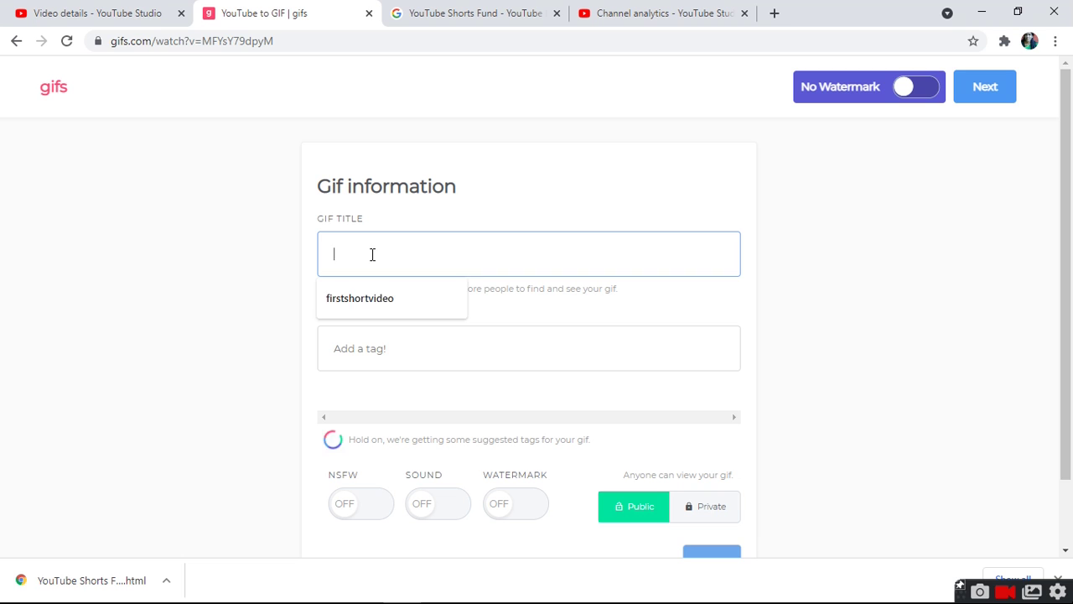
text(What is the full form of Airtel)
click(363, 346)
text(#shorts)
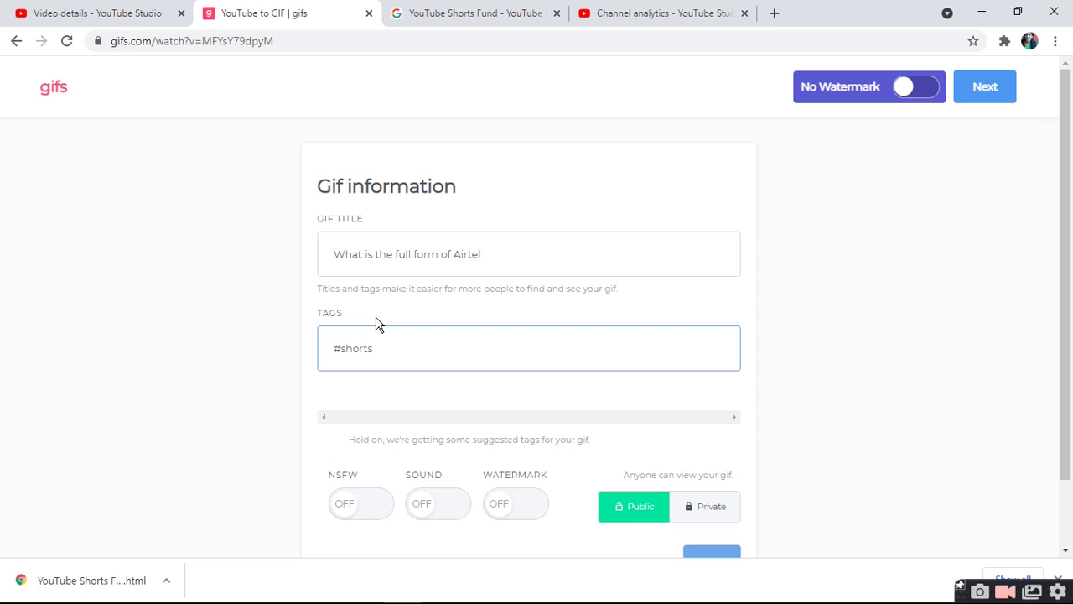
text(#a)
key(BackSpace)
key(BackSpace)
text(tel)
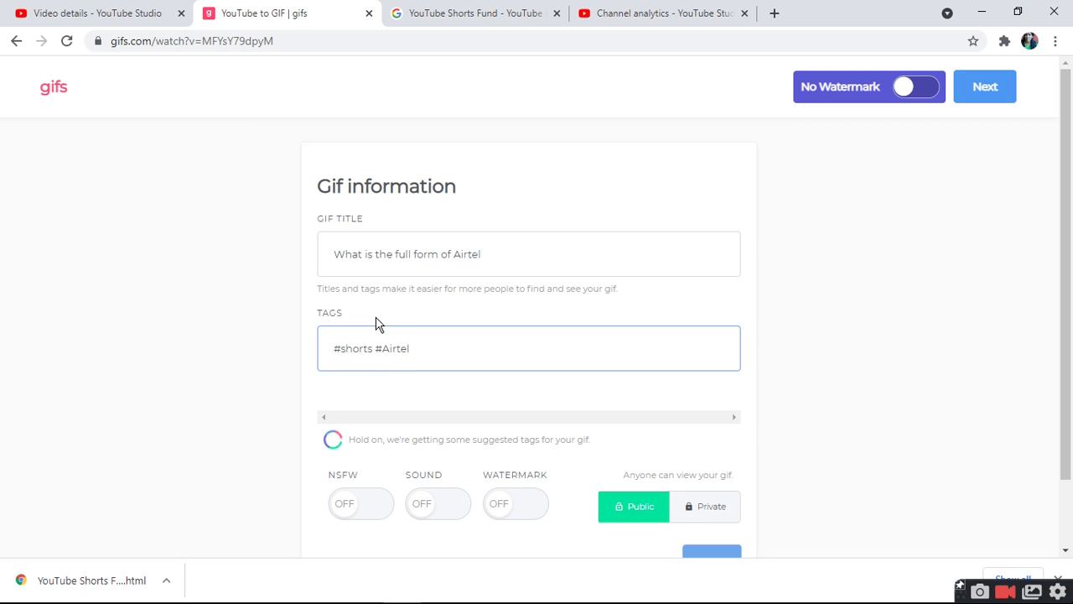
text( #Shortvid)
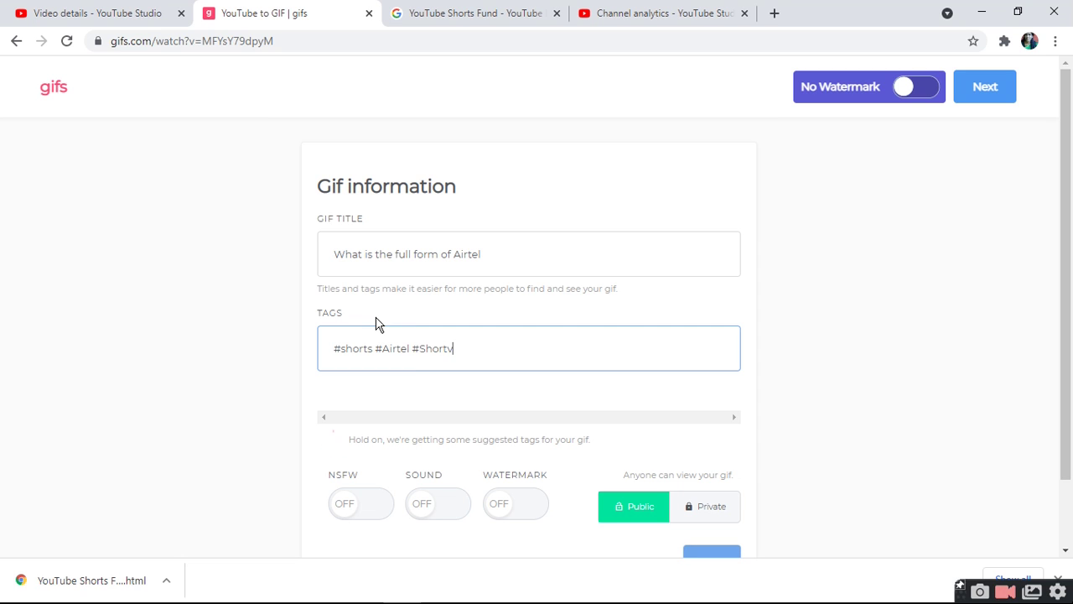
text(eo #viral #)
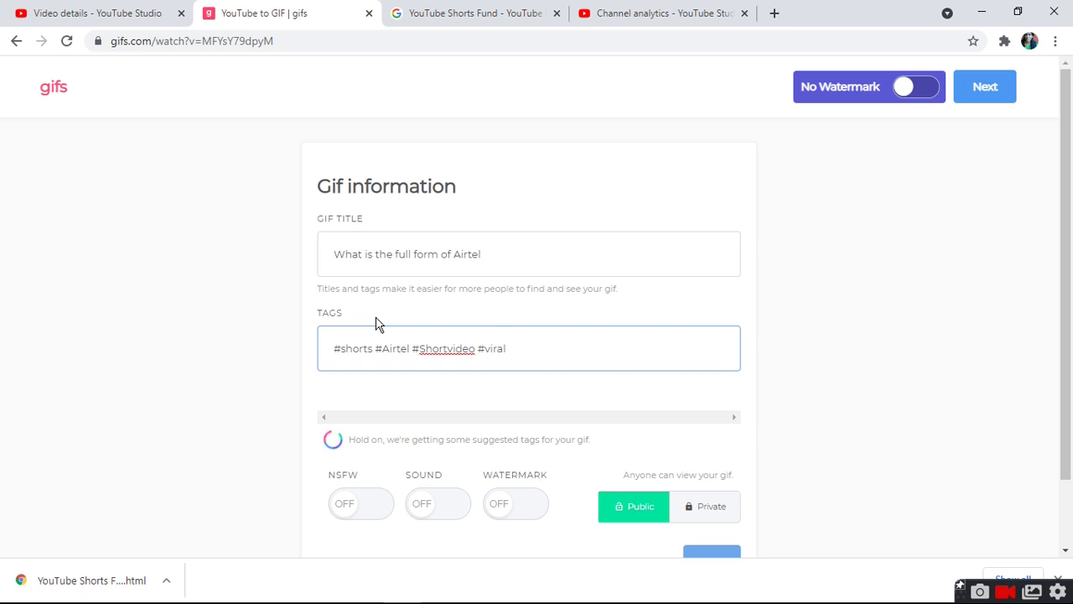
text(trending)
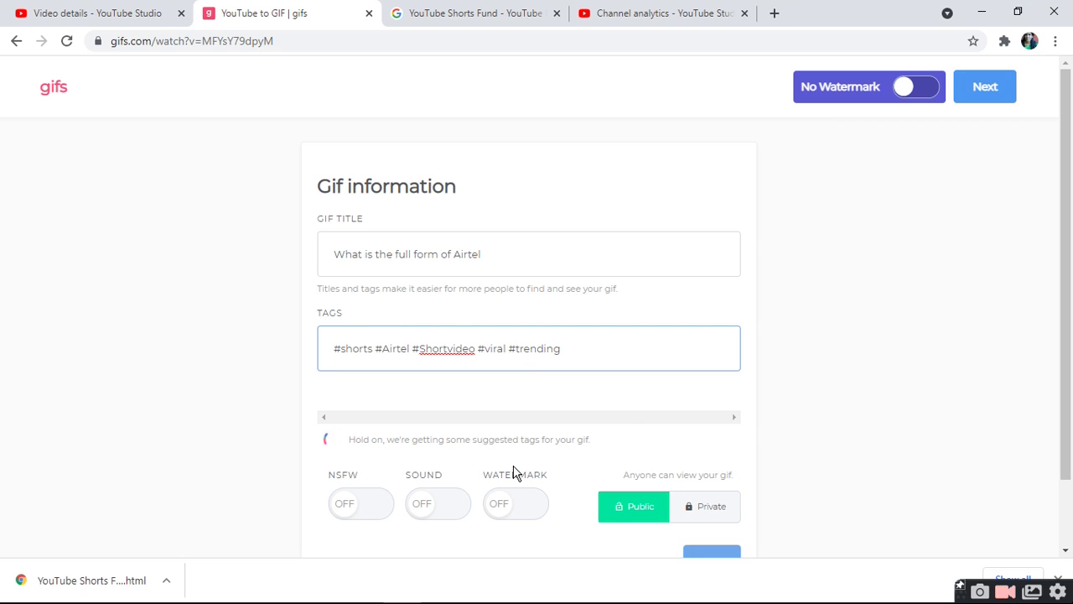
click(398, 435)
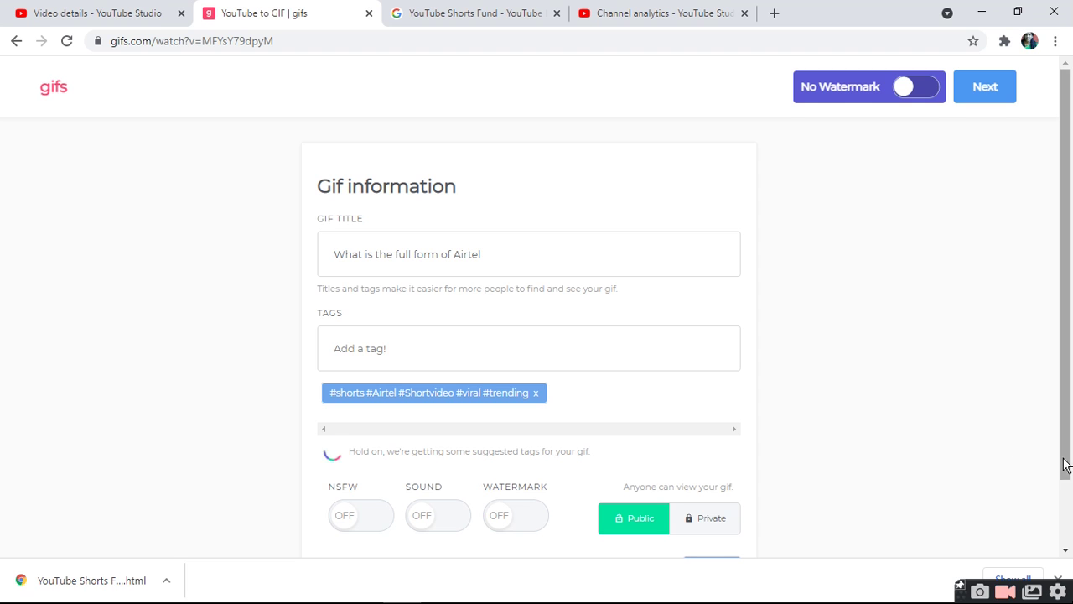
Turn the GIF's sound on, finish it, and decline the premium upgrade offer.
drag(1071, 466, 1071, 530)
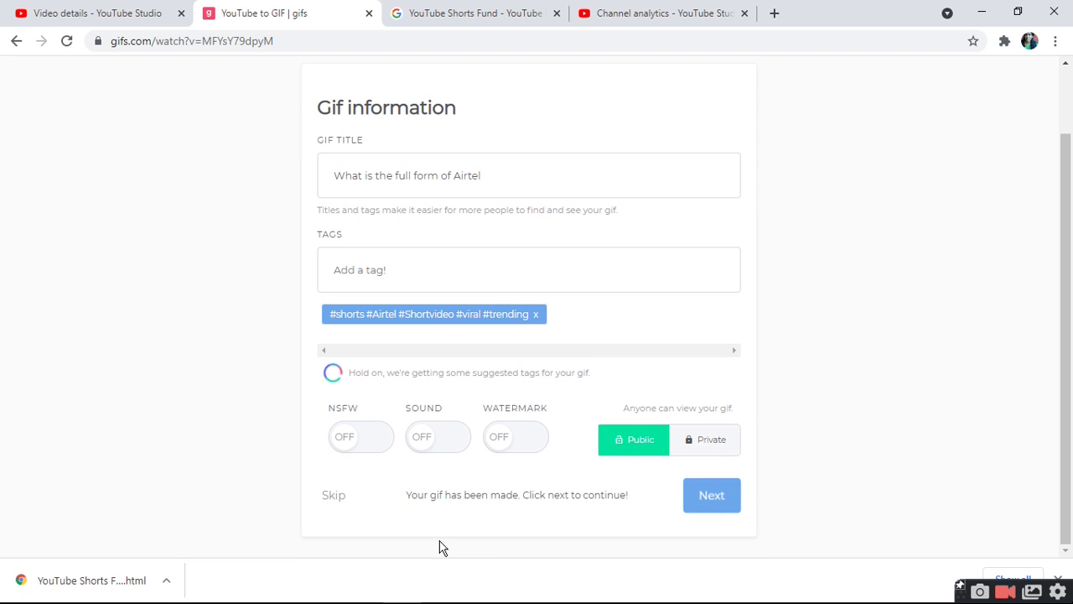
click(434, 447)
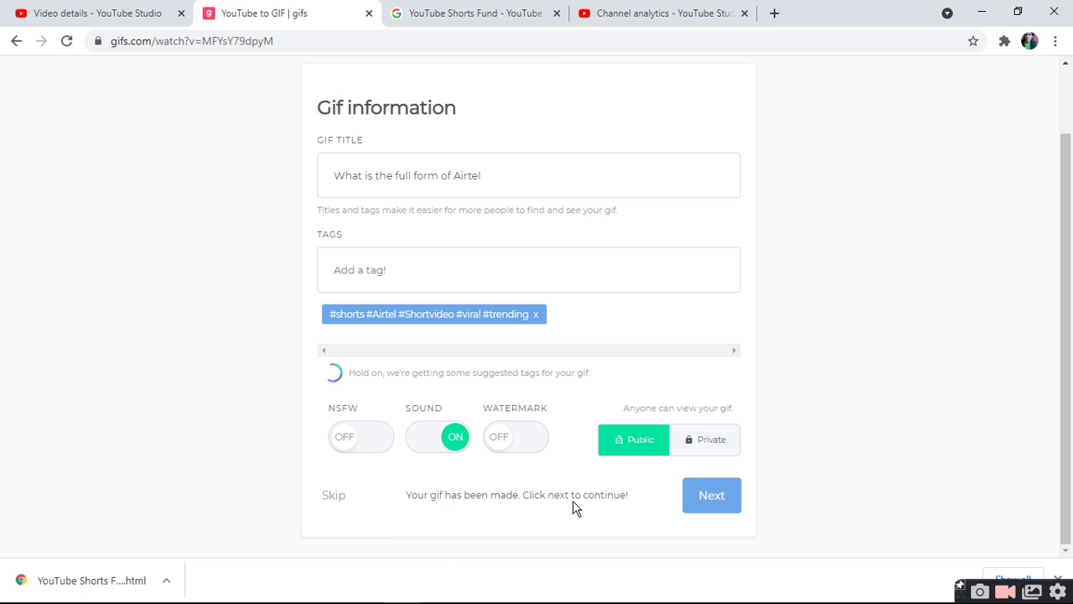
click(722, 502)
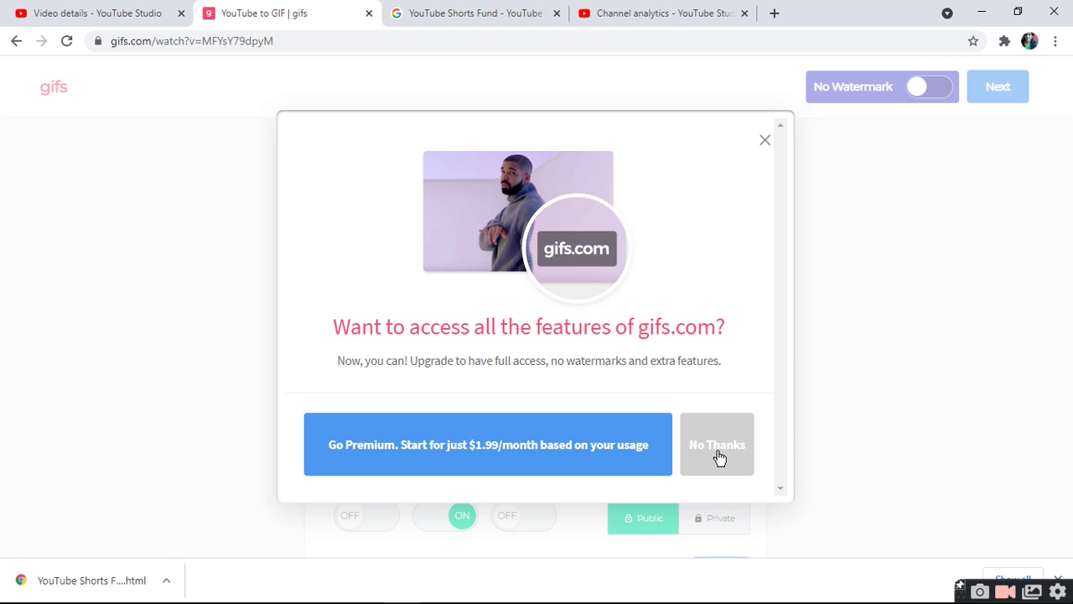
click(718, 457)
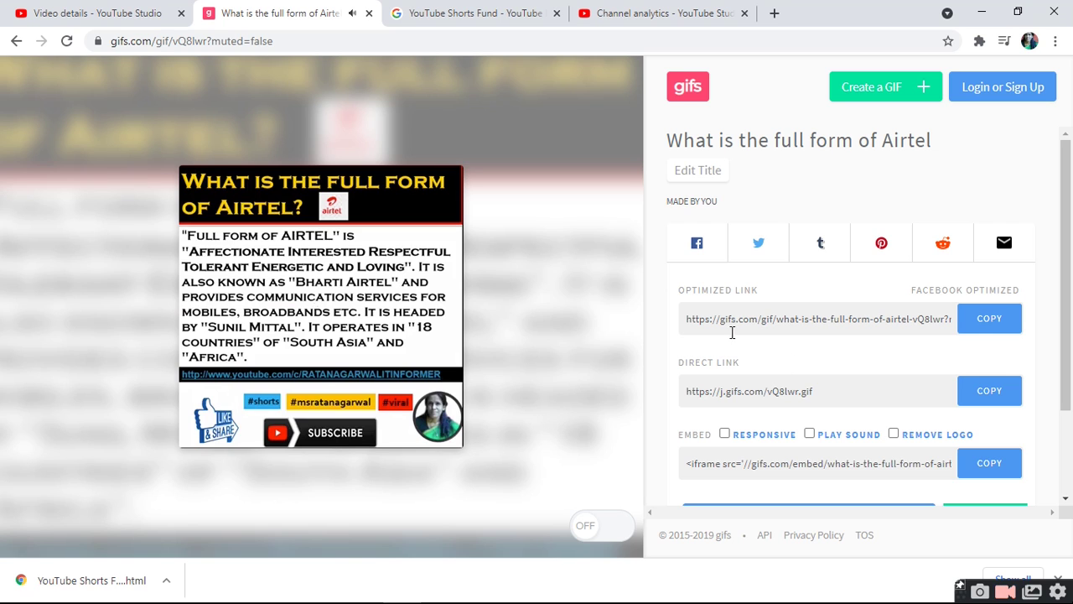
Enable the Responsive and Play Sound embed options, then reveal the GIF's download options.
click(988, 320)
click(724, 434)
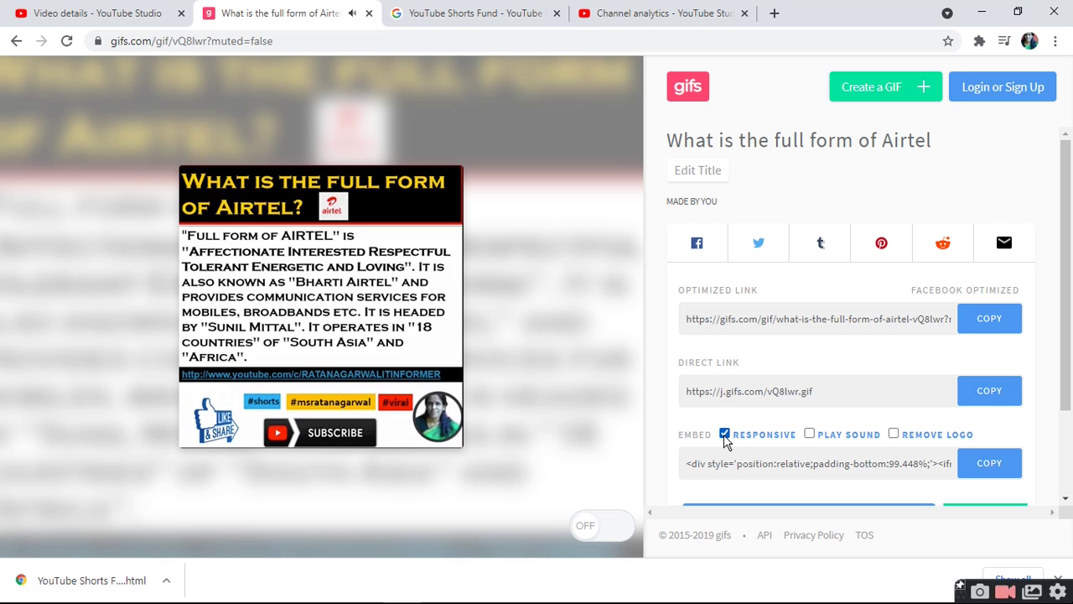
click(809, 434)
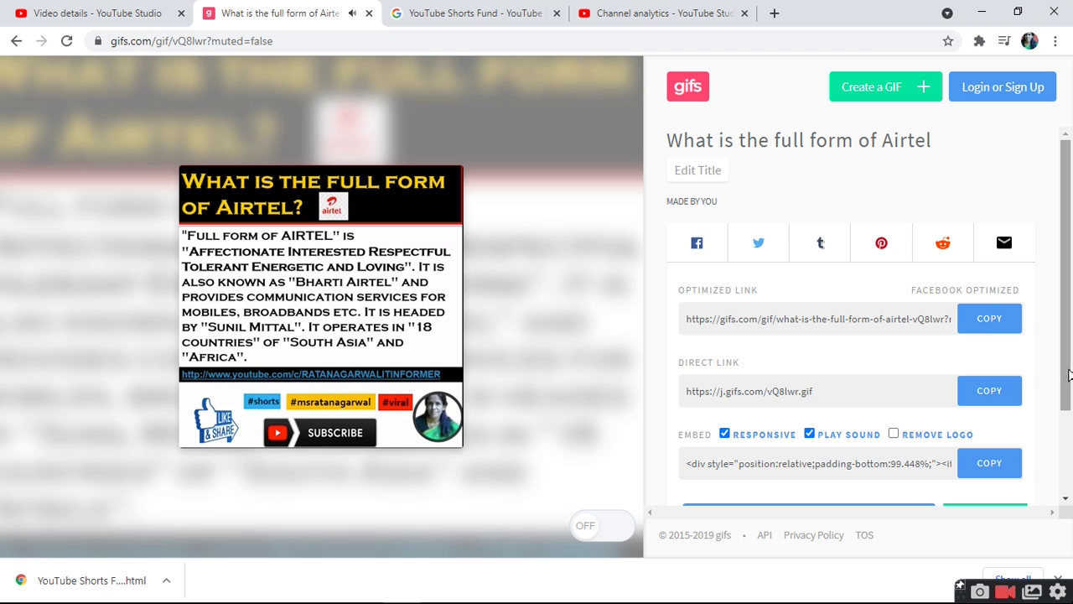
drag(1067, 379, 1070, 515)
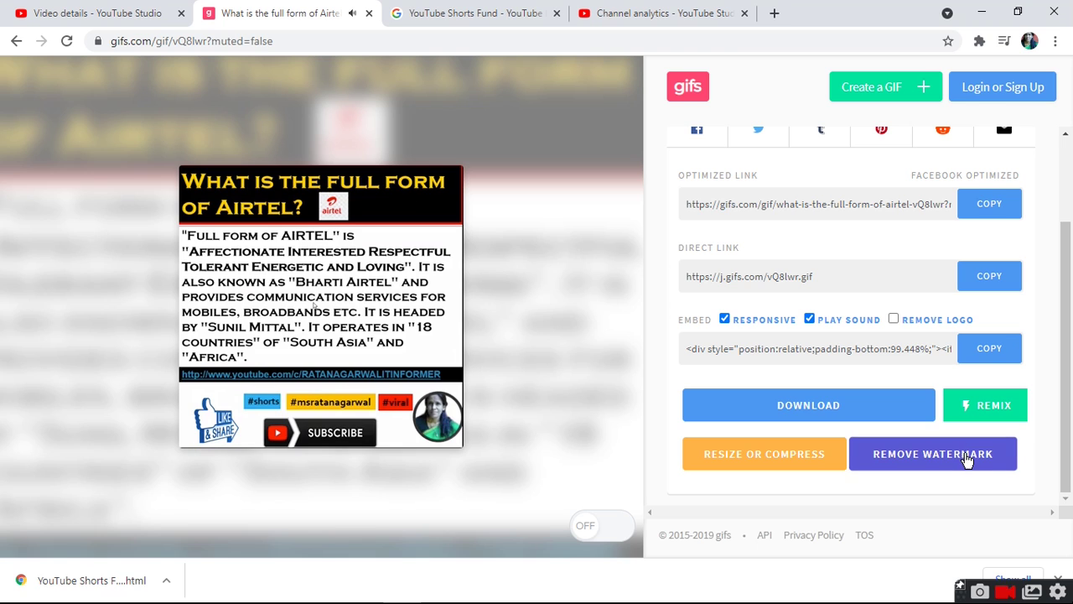
click(808, 407)
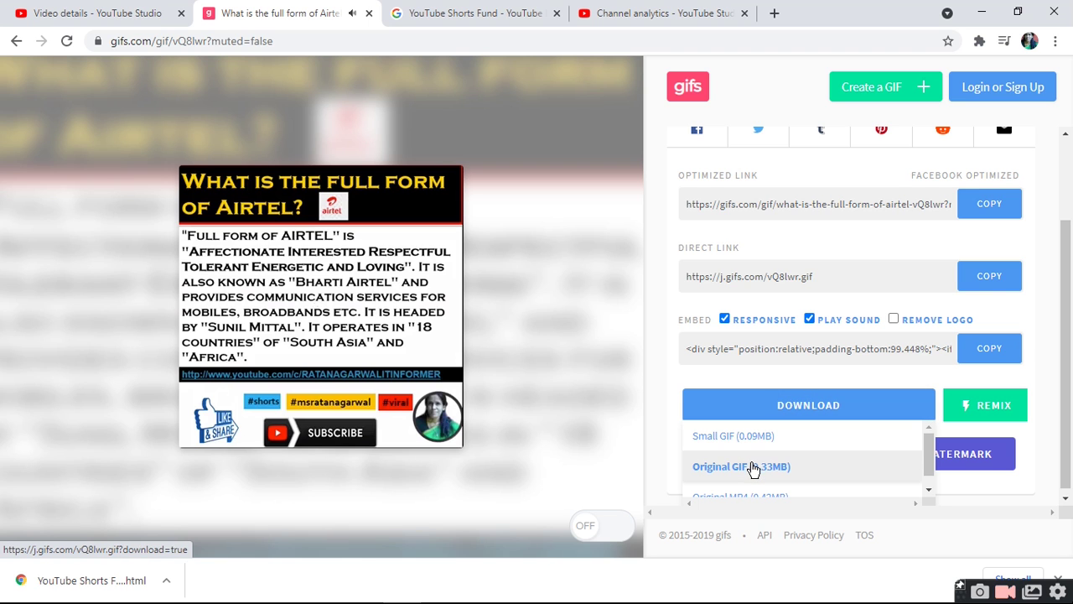
click(755, 467)
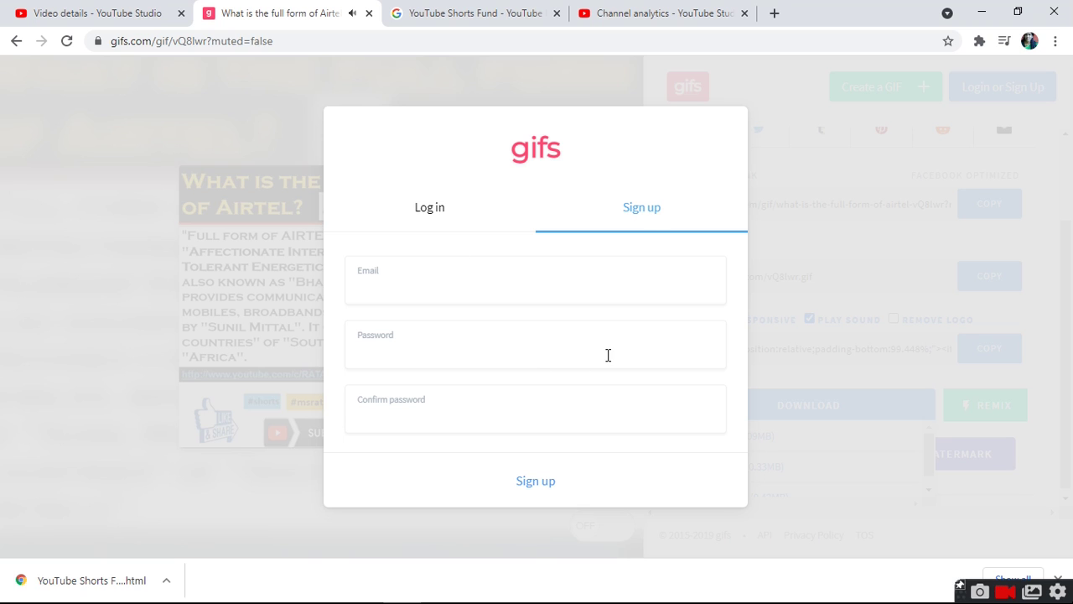
click(17, 41)
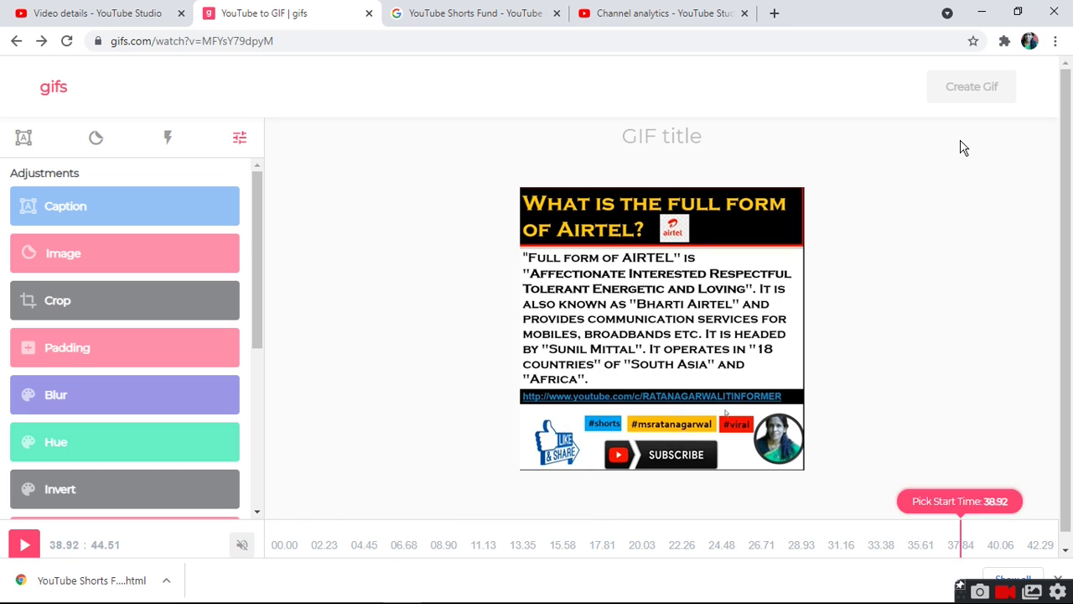
click(40, 41)
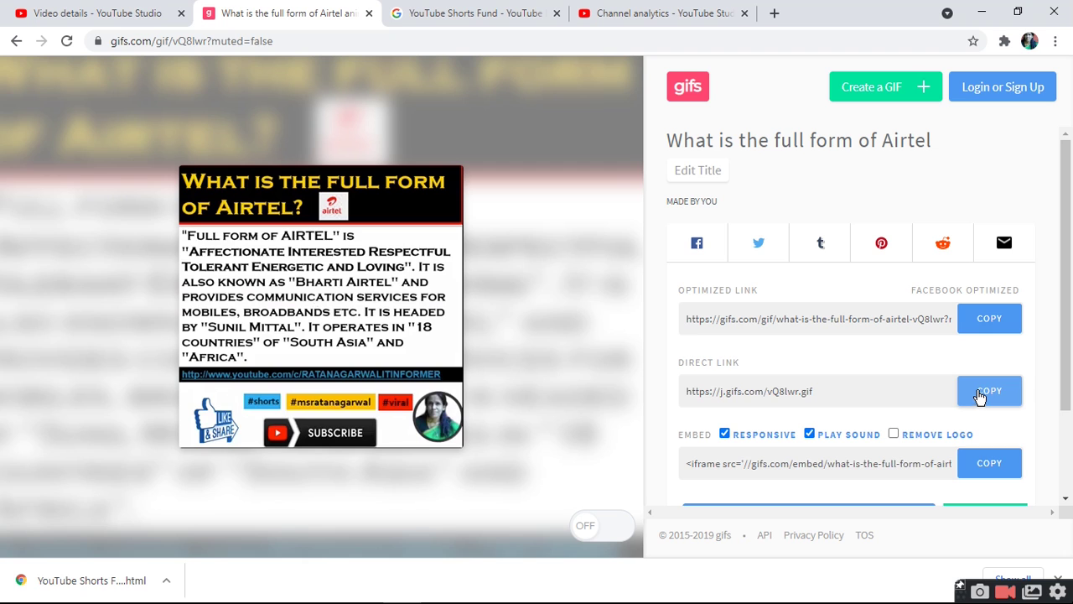
click(979, 397)
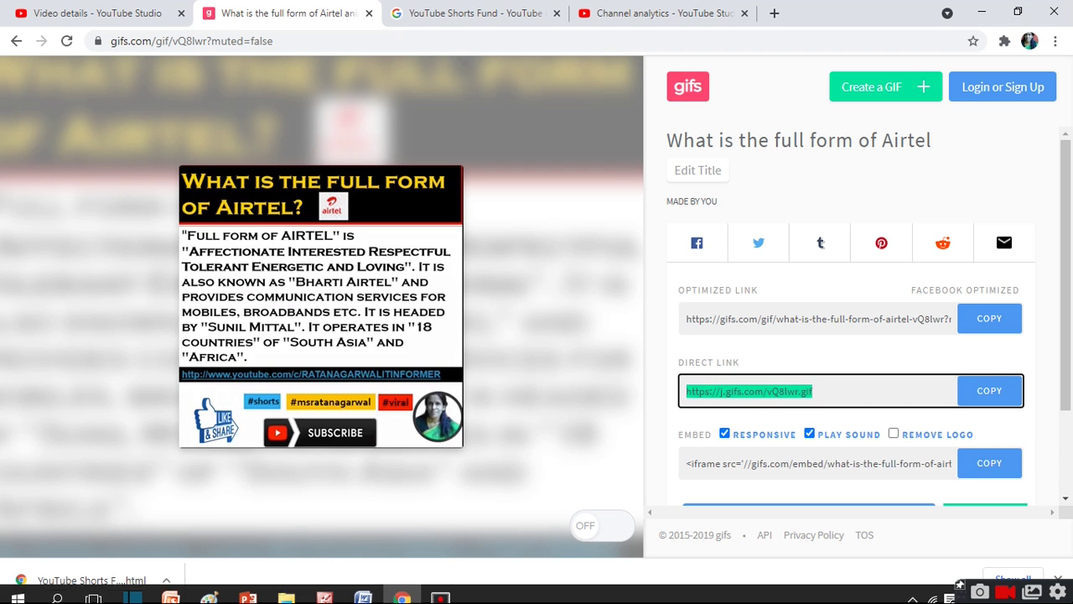
click(363, 597)
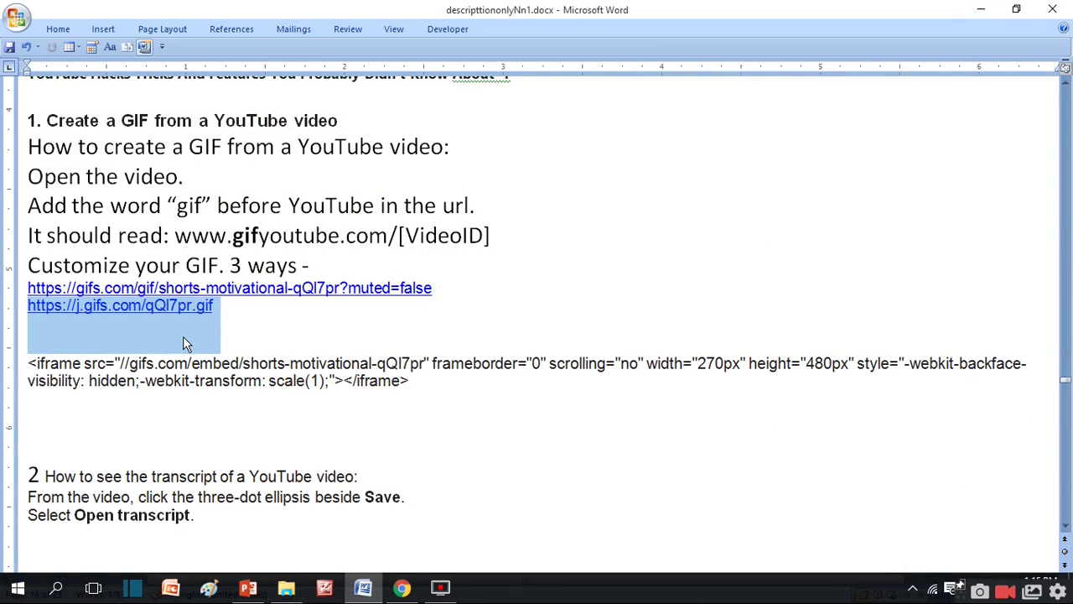
click(63, 305)
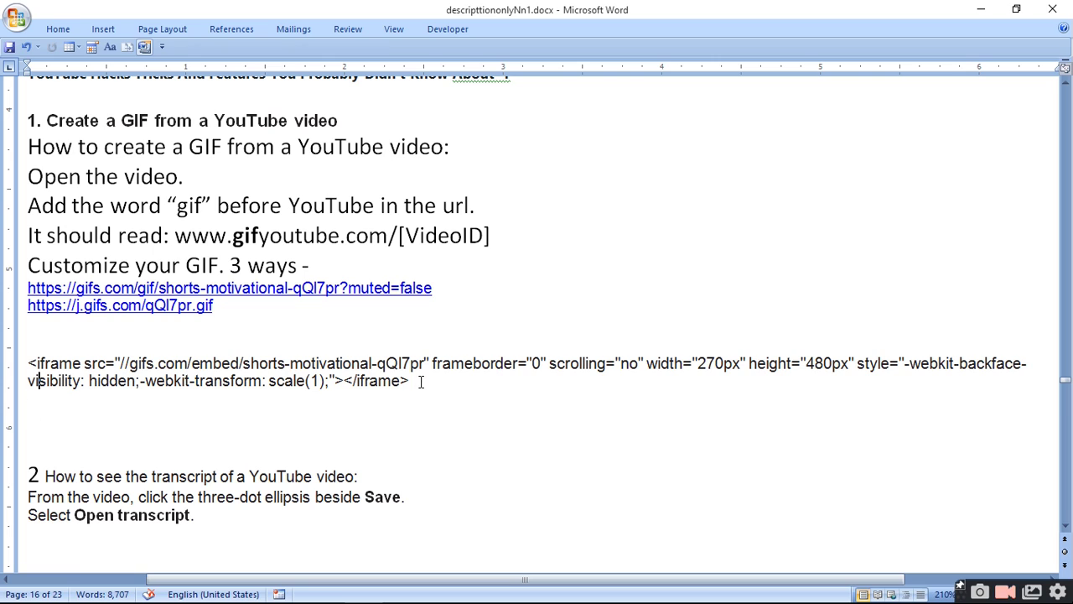
key(Return)
key(Return)
key(Return)
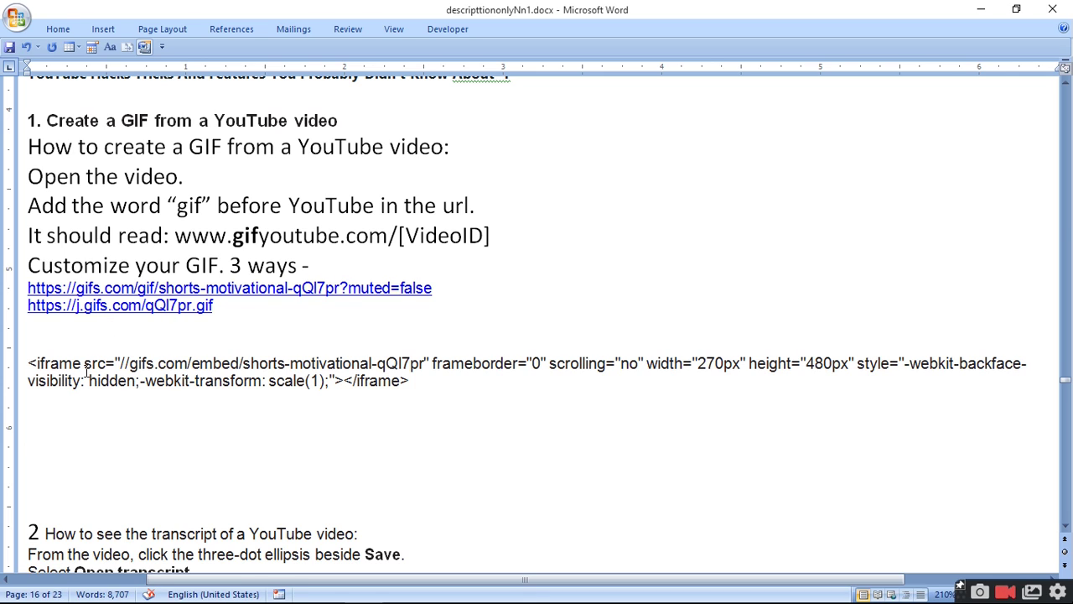
key(ctrl+v)
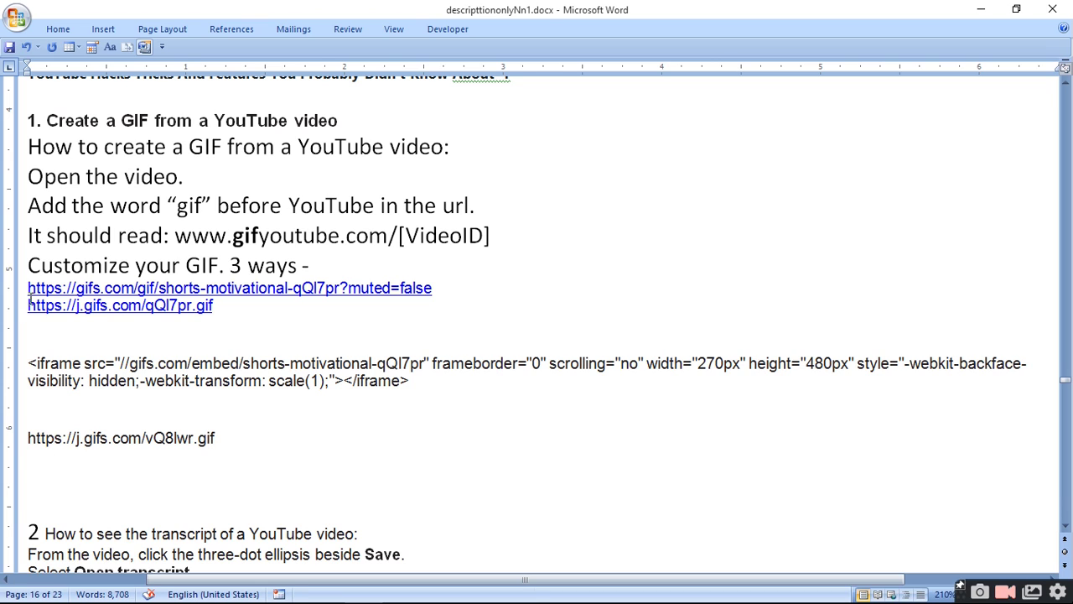
text(direct link)
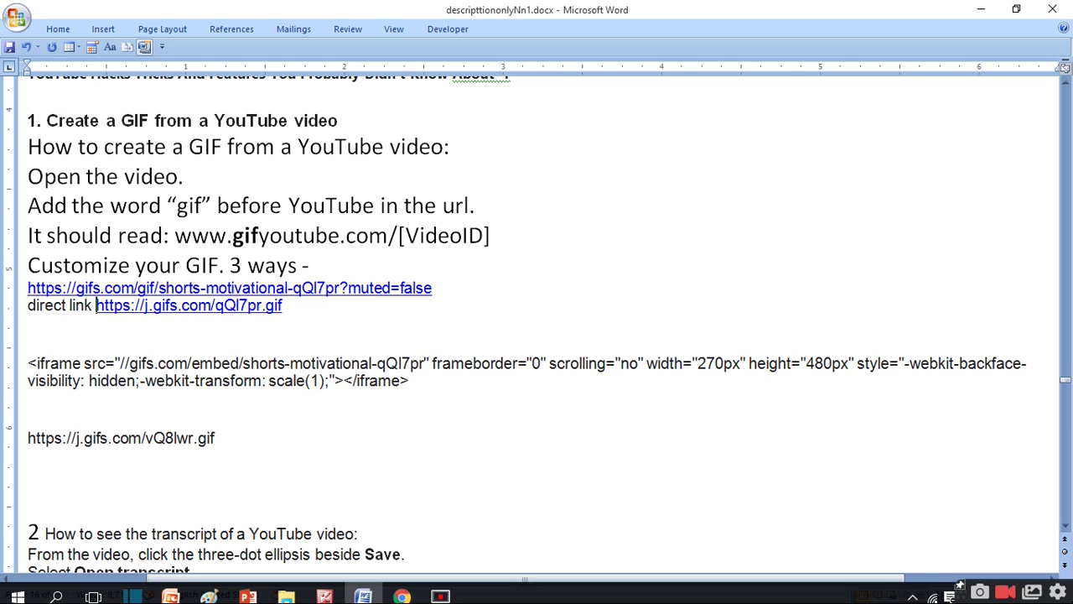
Type the label 'eptimize' before the first gifs.com link, then return to the Airtel GIF page.
click(403, 587)
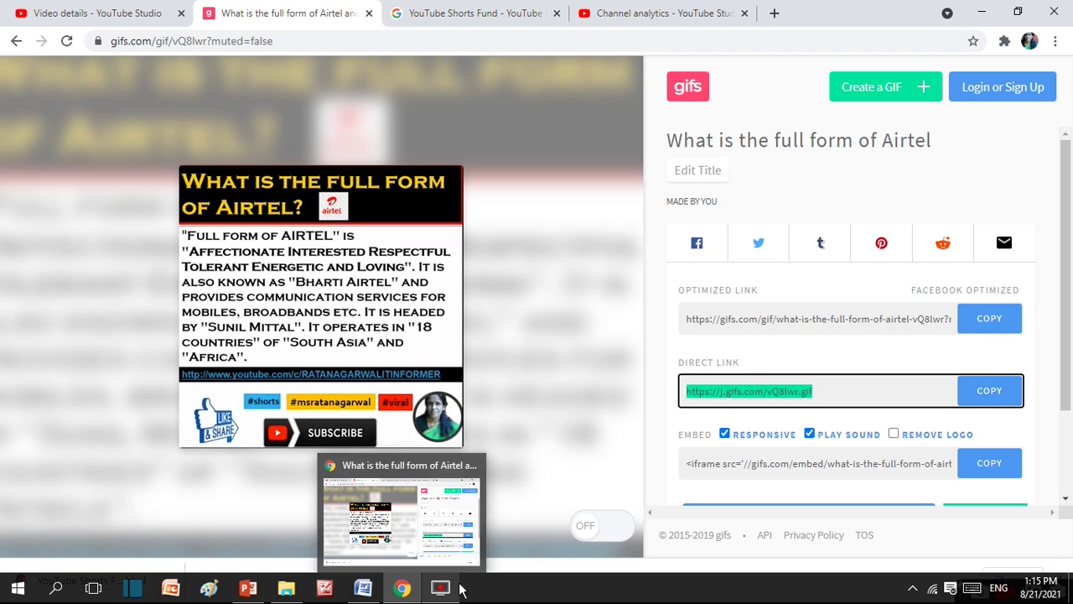
mouse_move(363, 587)
click(363, 587)
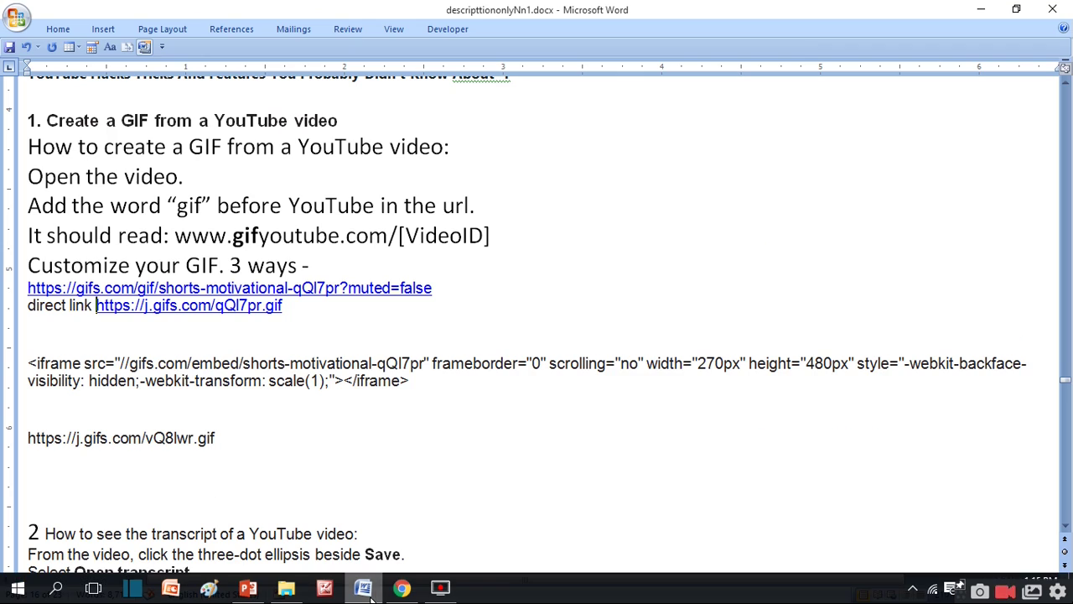
click(28, 287)
text(eptimize)
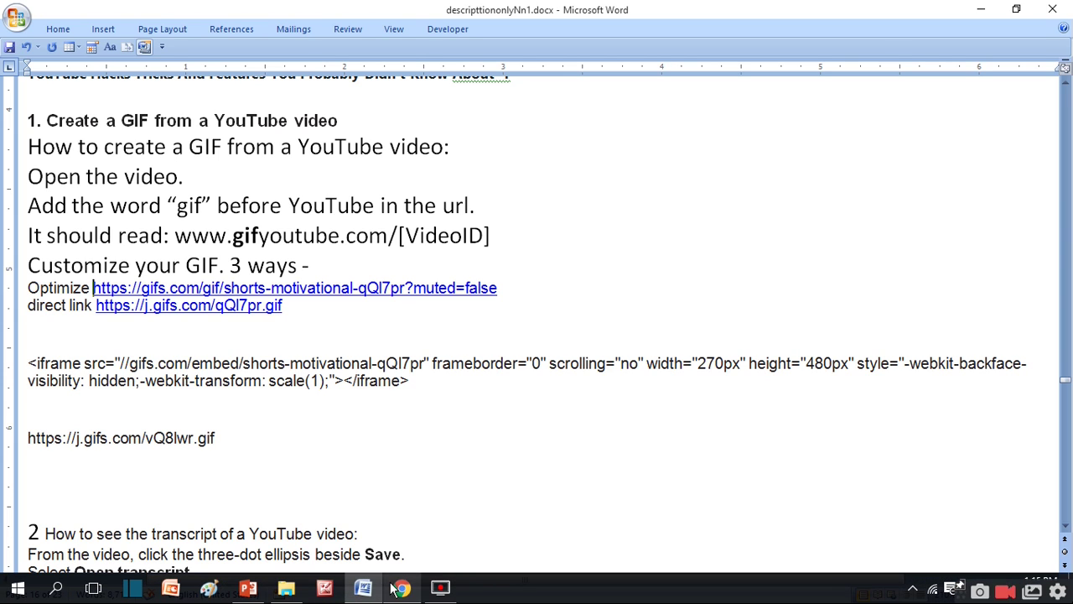
click(402, 588)
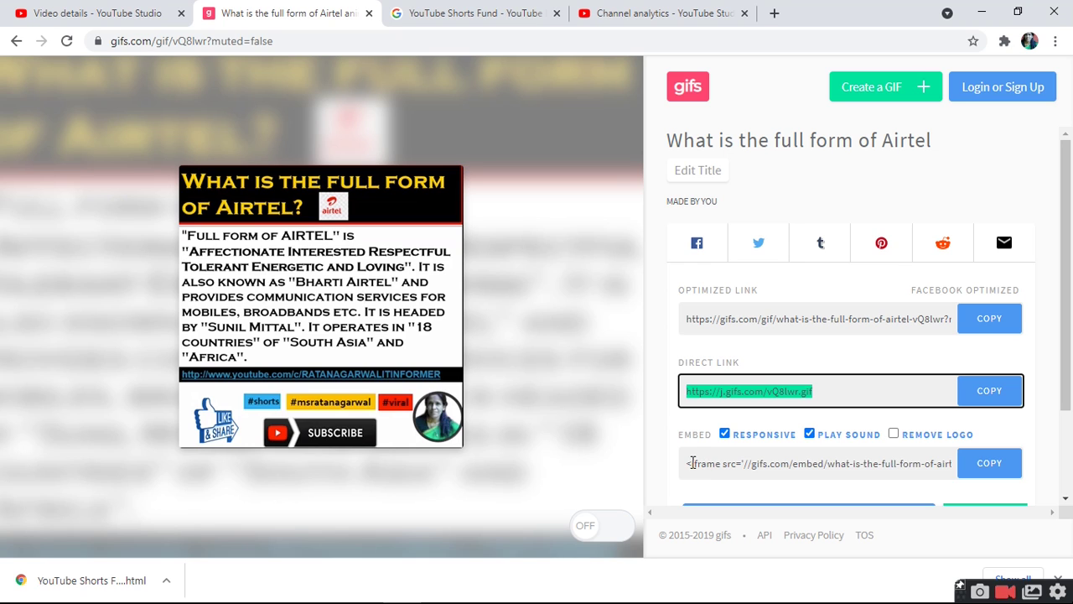
Copy the Airtel GIF's iframe embed code from the Embed field and return to Word.
drag(687, 462, 988, 469)
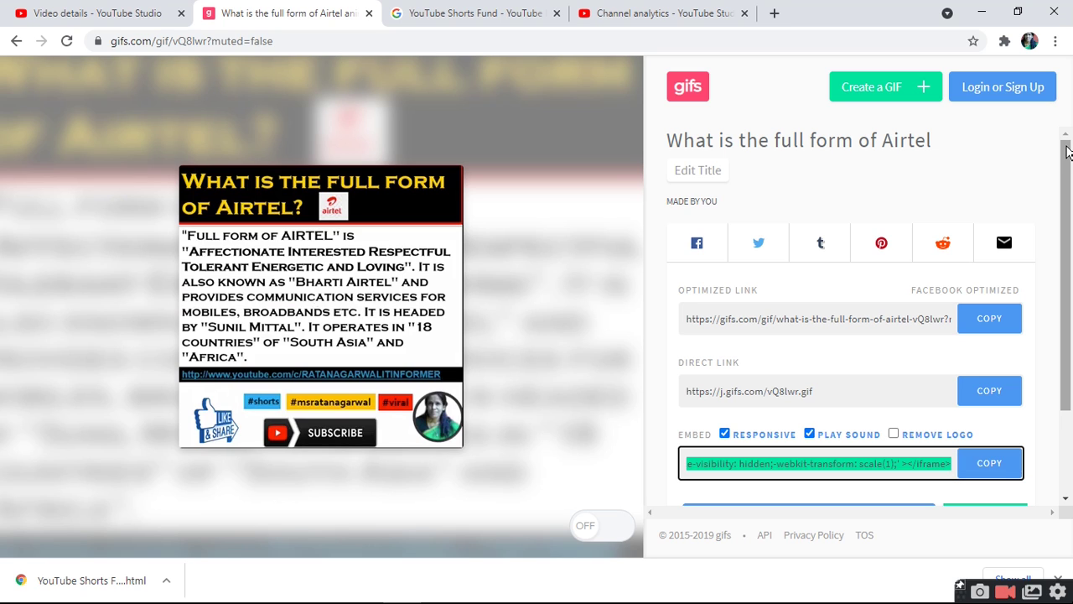
click(991, 467)
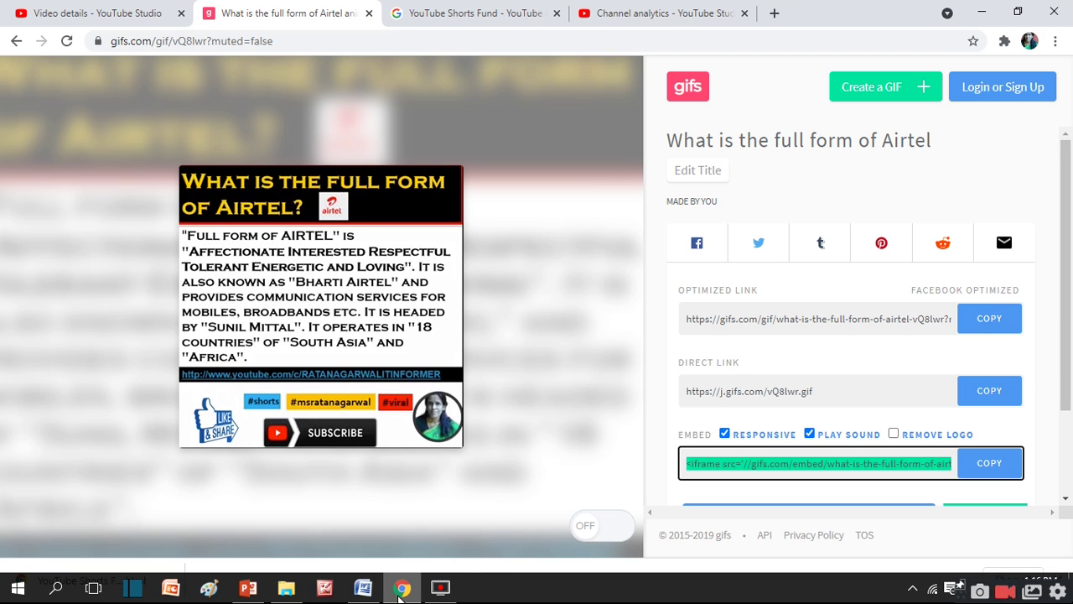
click(371, 599)
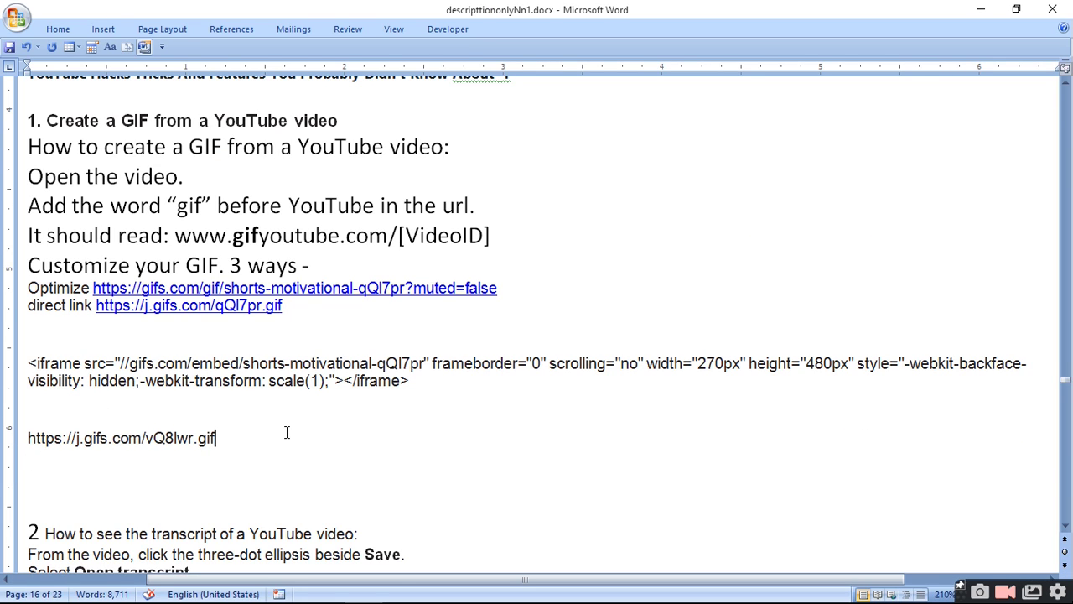
Paste the embed code below the direct link, add the optimized link above it, and save.
key(Return)
key(Return)
key(ctrl+v)
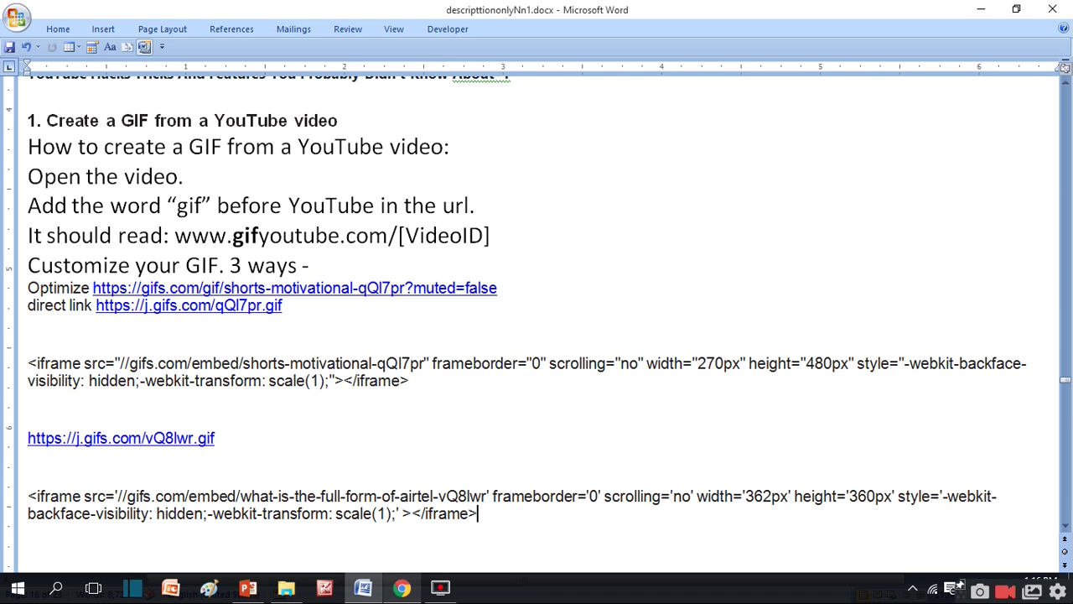
click(402, 587)
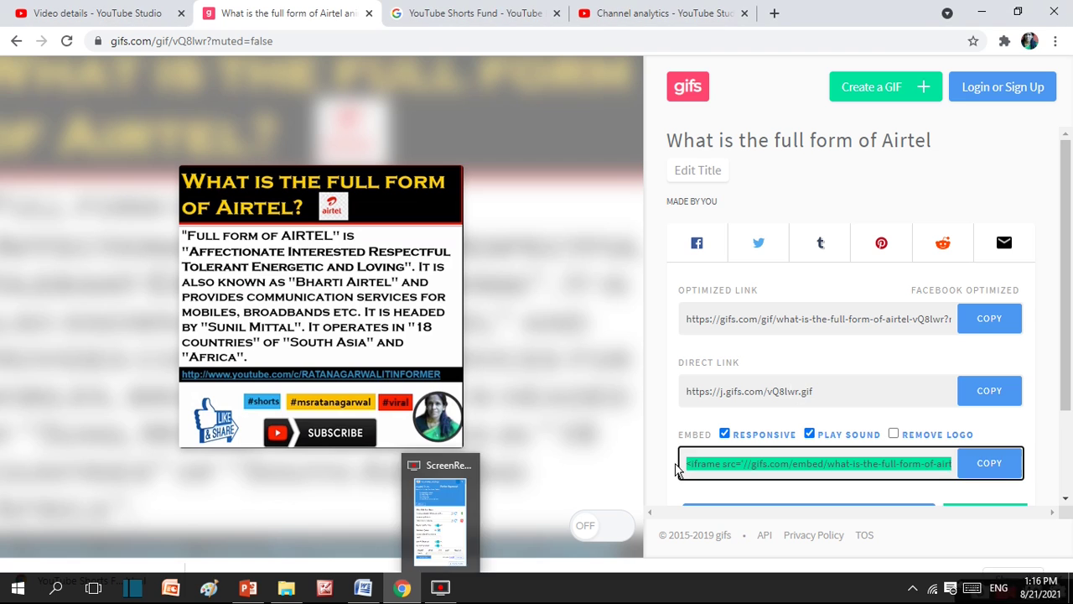
click(981, 330)
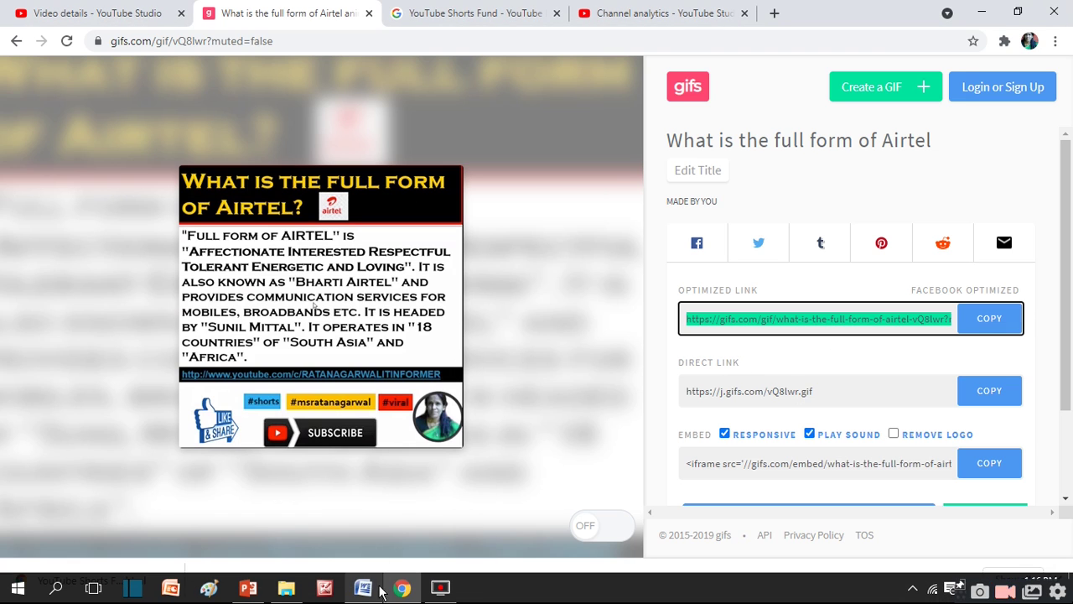
mouse_move(363, 587)
click(317, 551)
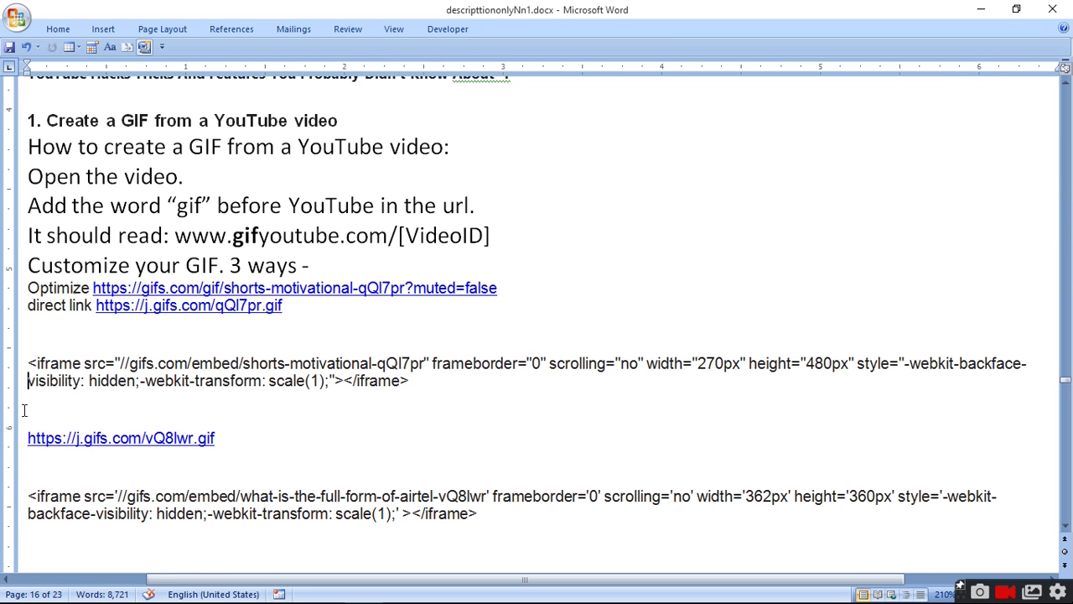
key(Return)
key(Return)
key(Return)
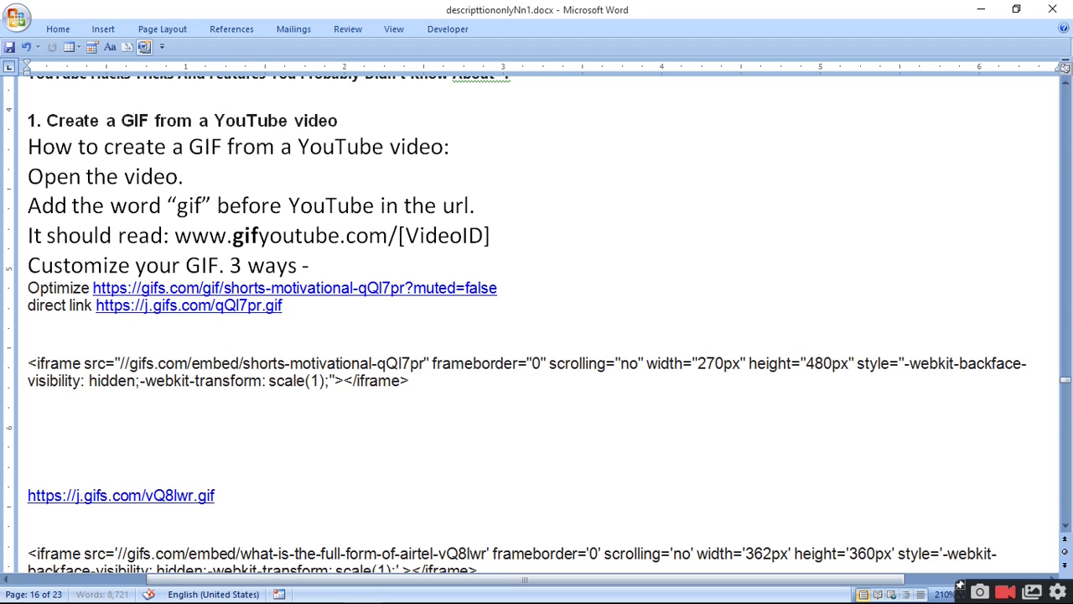
key(ctrl+v)
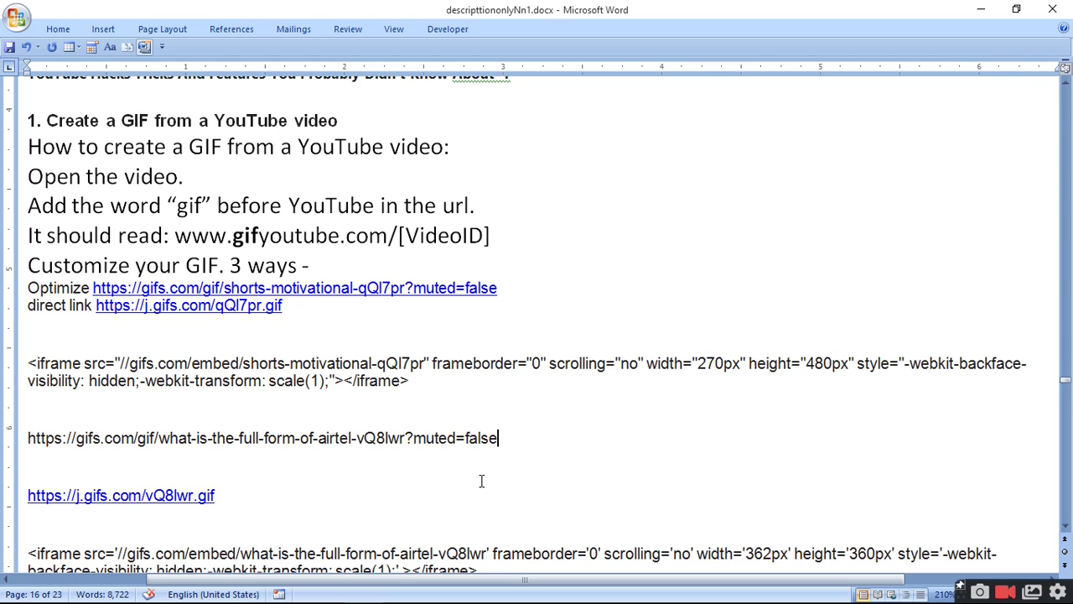
click(10, 47)
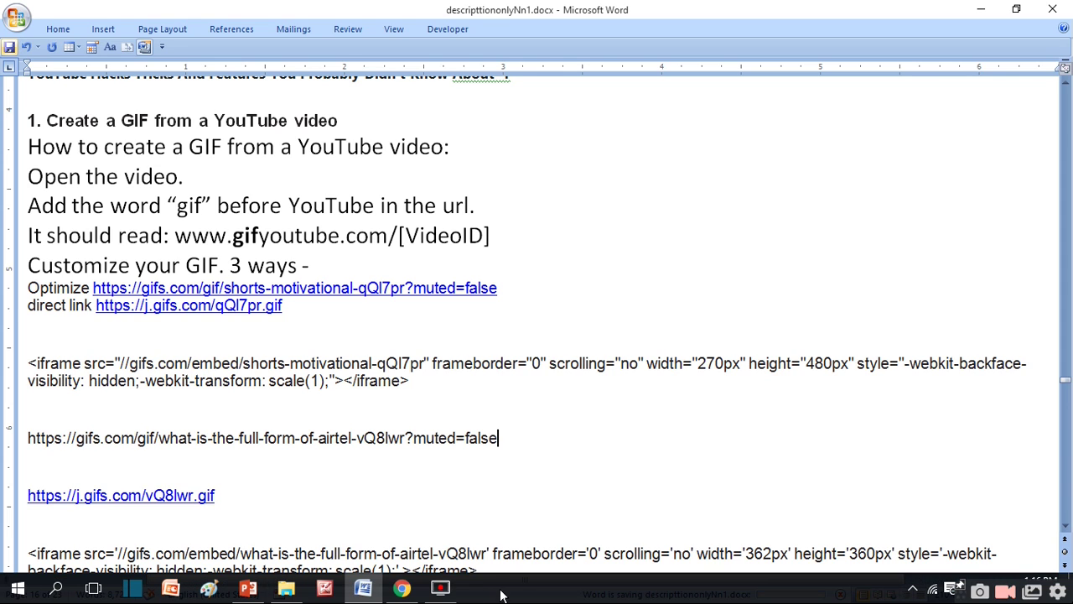
click(409, 592)
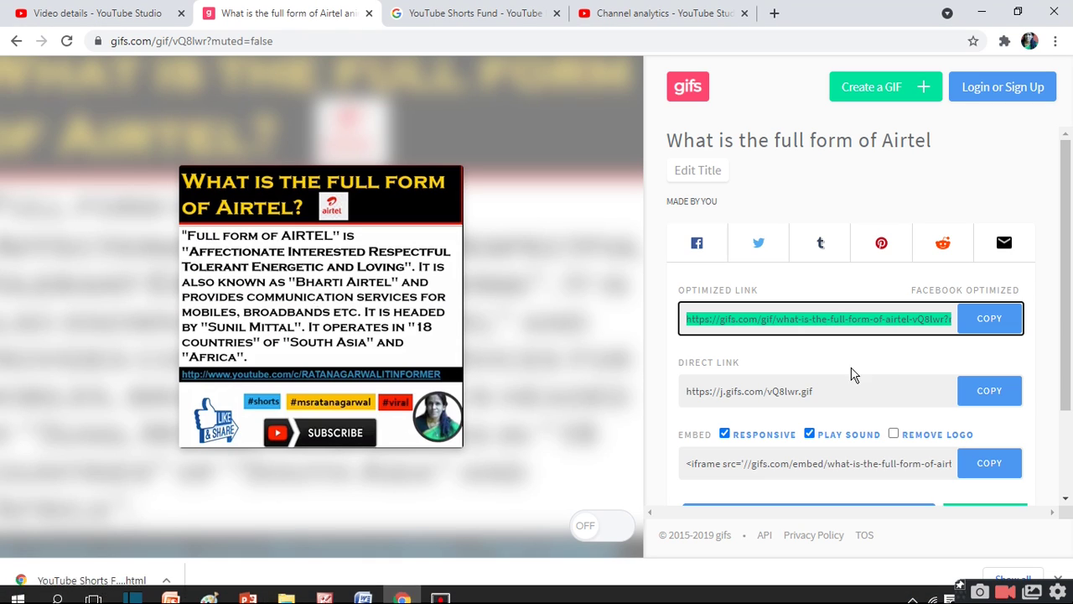
Open the direct link j.gifs.com/vQ8lwr.gif in a new tab to view the 362×360 GIF.
click(845, 397)
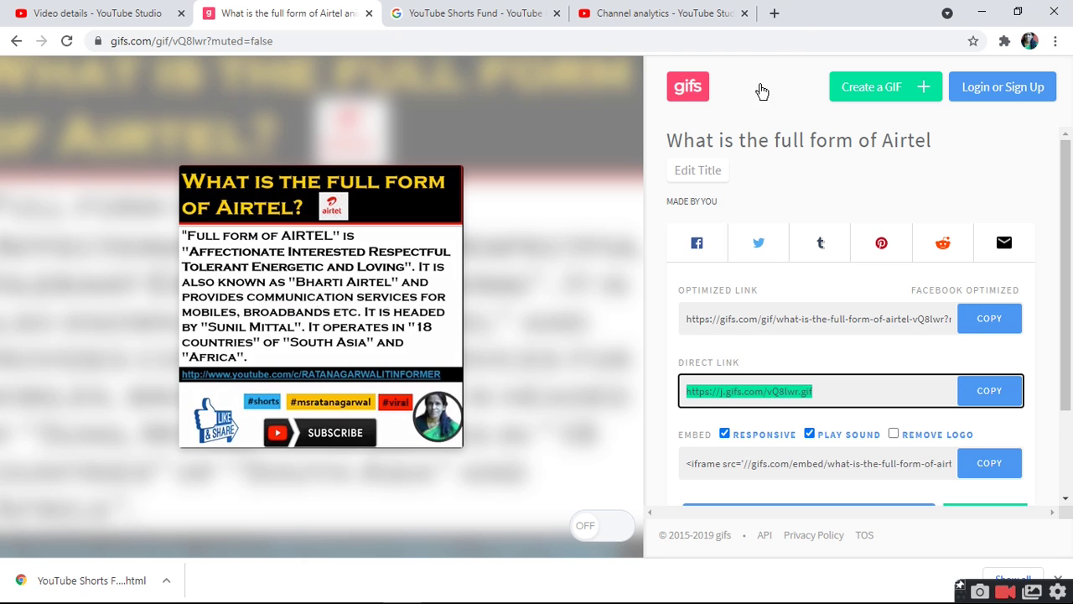
click(774, 12)
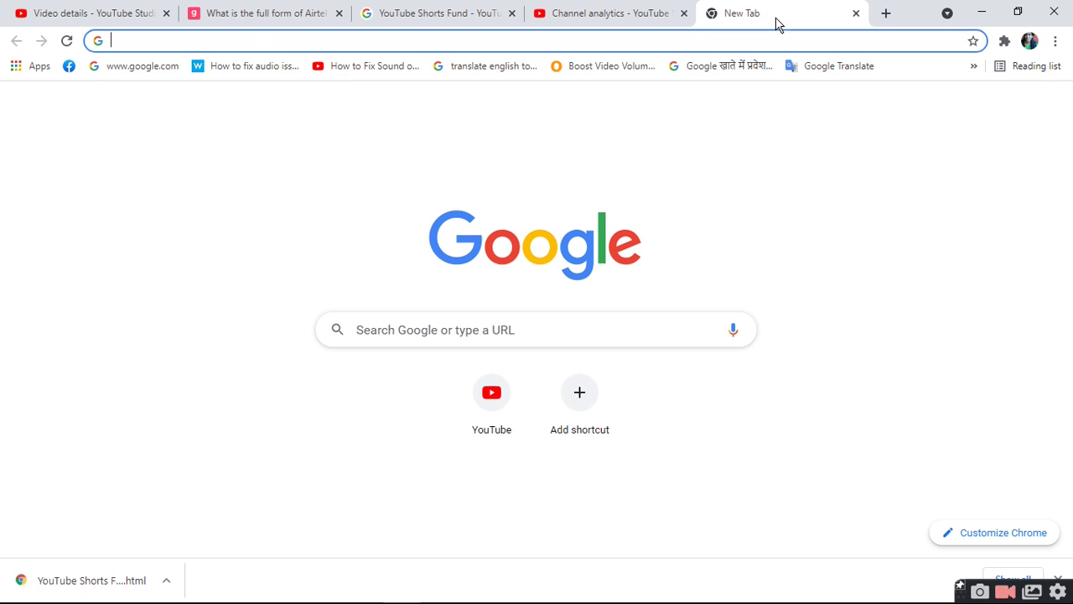
key(ctrl+v)
key(Return)
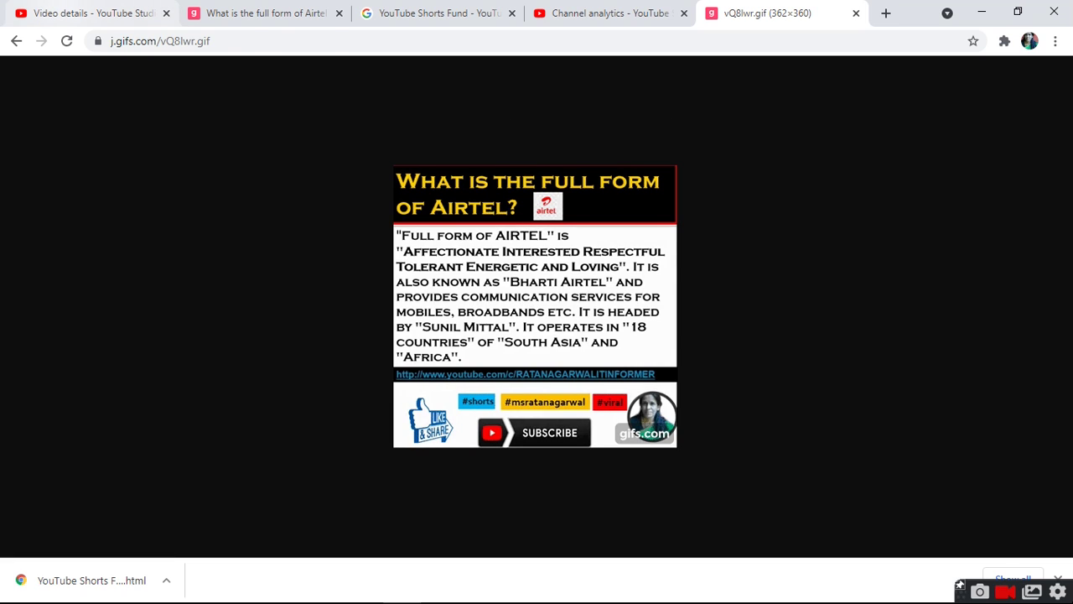
click(75, 13)
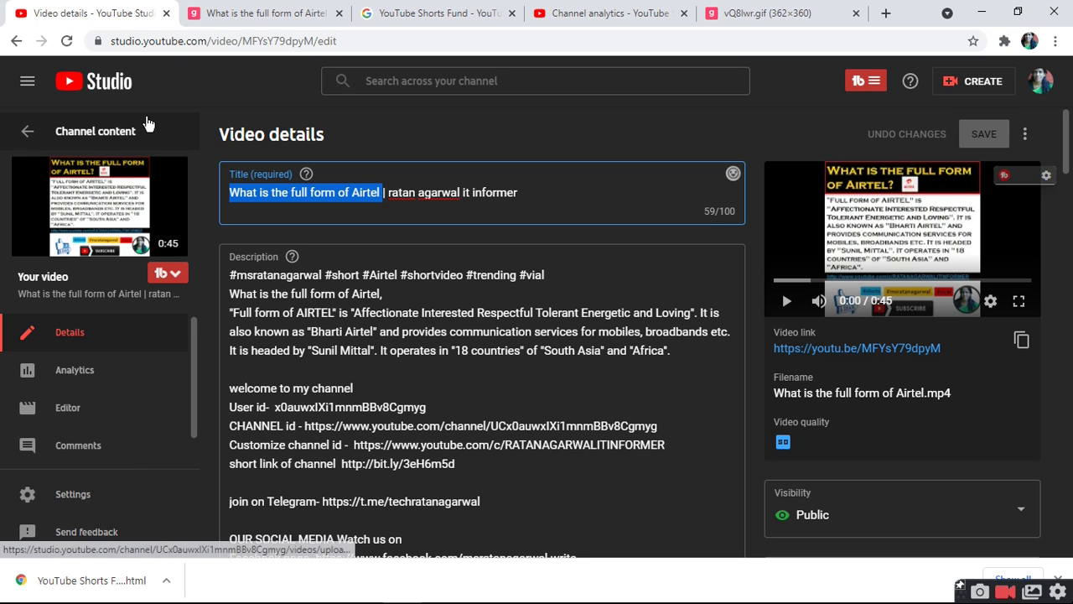
Open the Airtel short's YouTube watch page from YouTube Studio and bring up its more-actions menu.
mouse_move(92, 190)
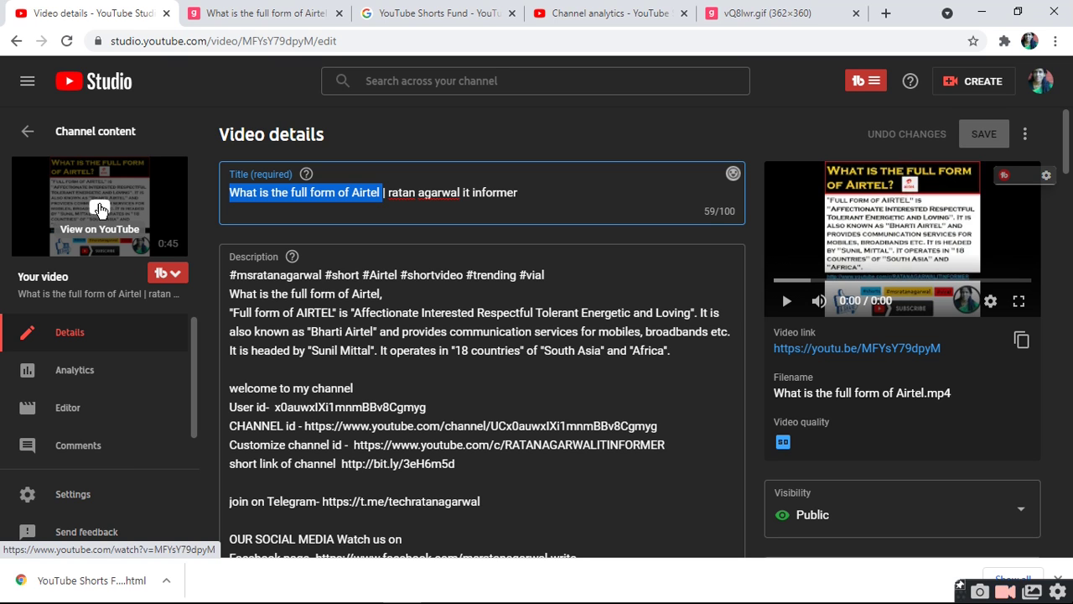
click(101, 209)
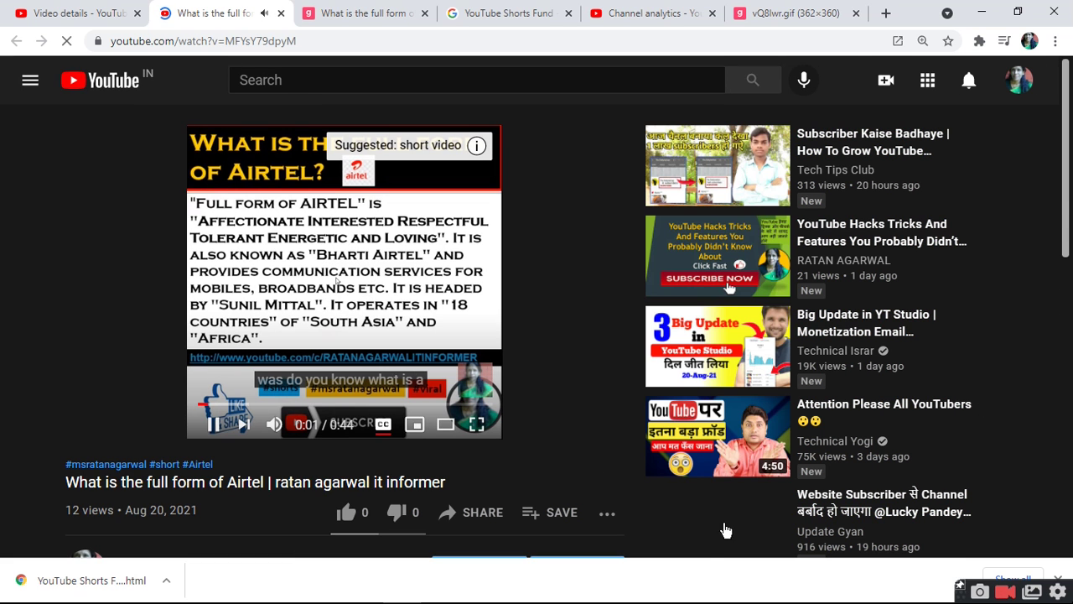
click(604, 513)
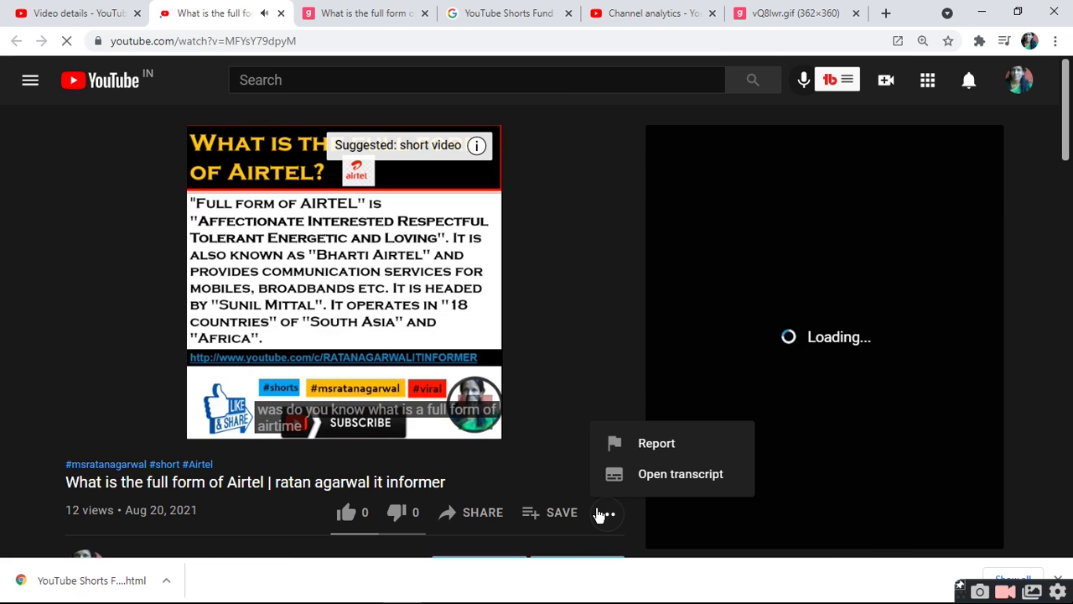
Display the short's English (auto-generated) transcript with timestamps beside the video.
click(678, 474)
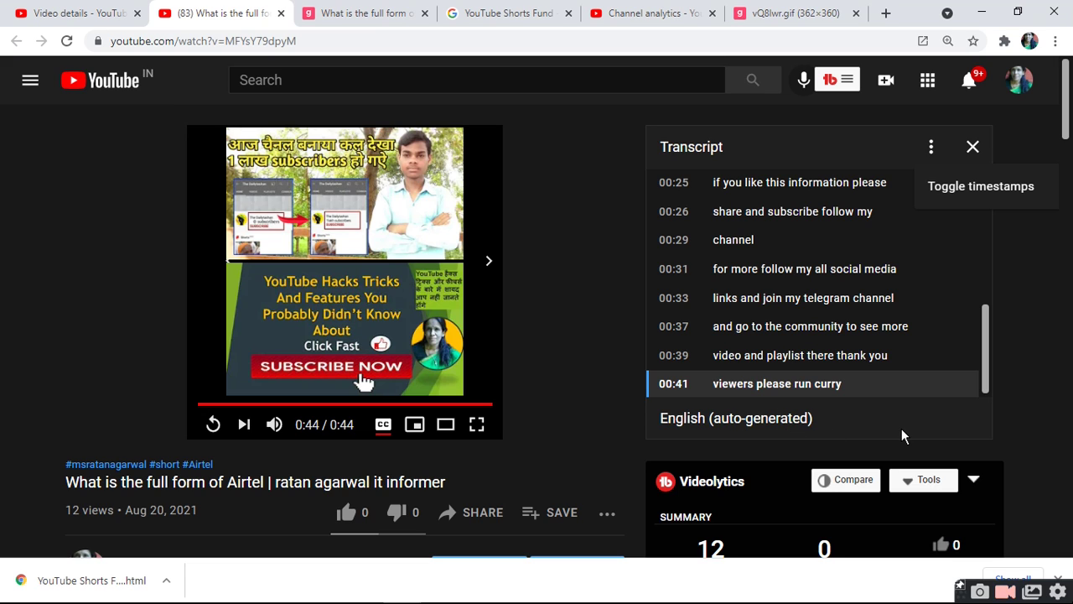
drag(984, 384, 985, 390)
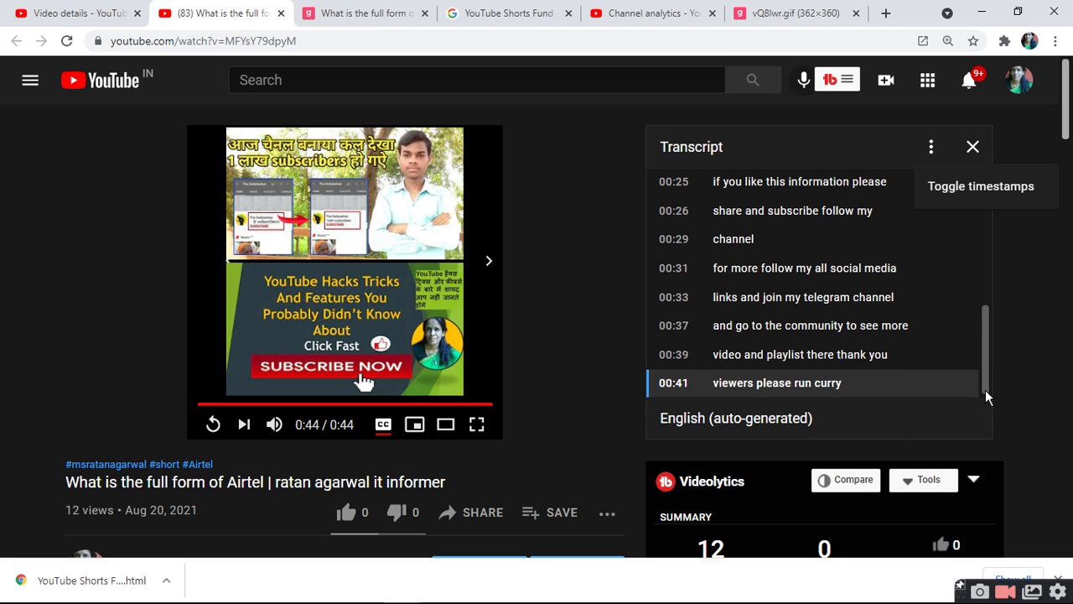